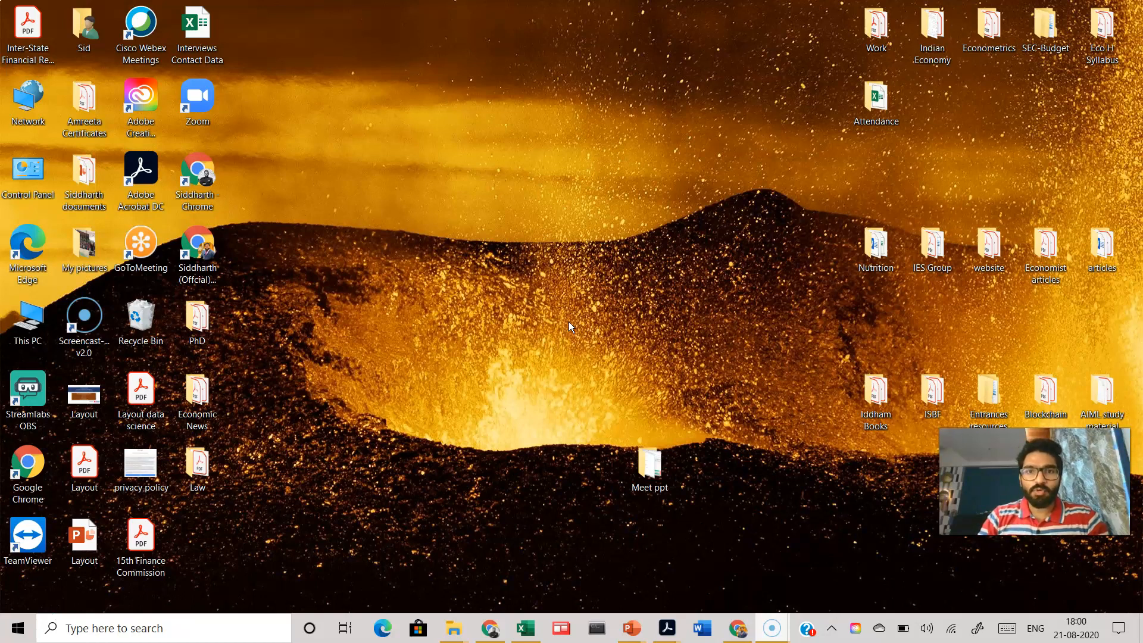
# Step: Open the Meet Attendance 2020-8-19 10:38 spreadsheet in Google Sheets from a new browser tab
pyautogui.hotkey('alt', 'Tab')
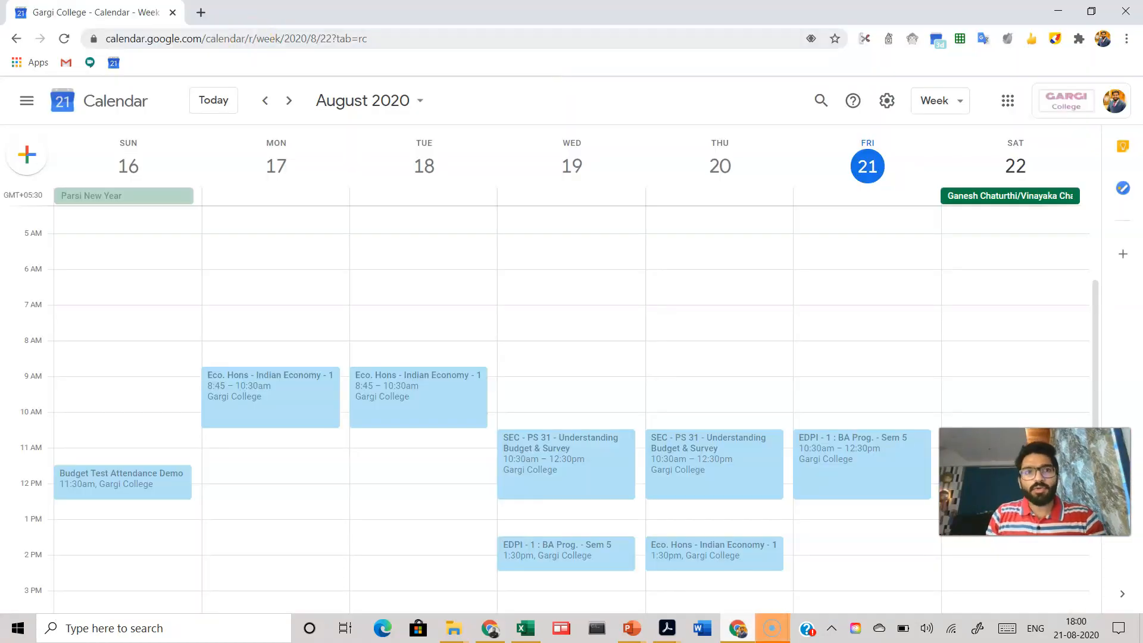
pyautogui.click(201, 12)
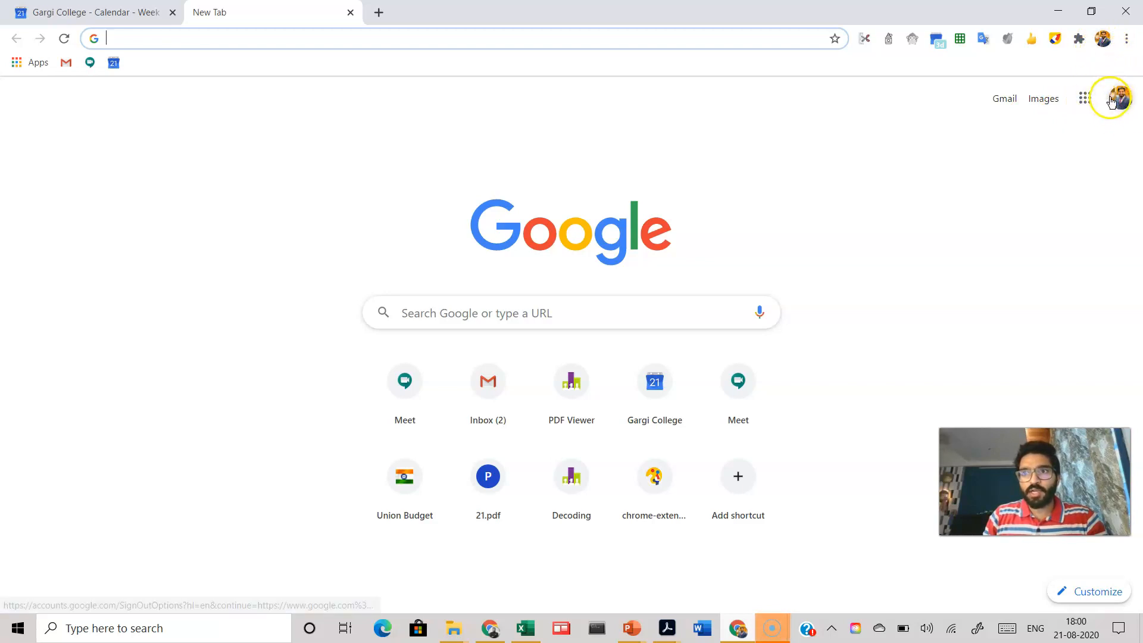
pyautogui.click(1120, 100)
pyautogui.click(823, 220)
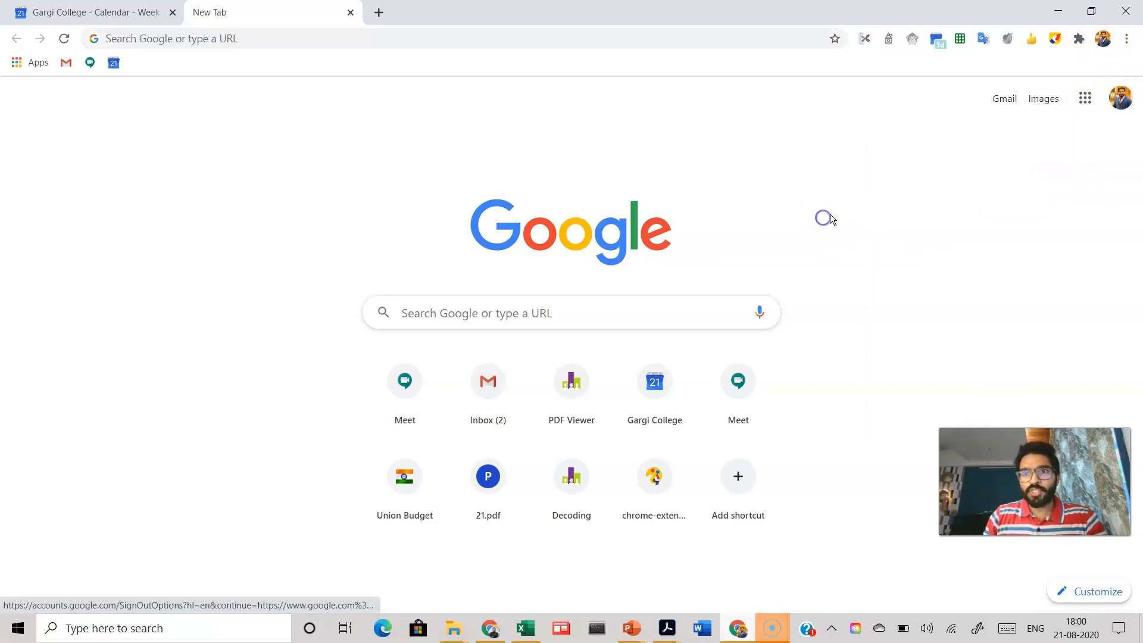
pyautogui.click(1087, 101)
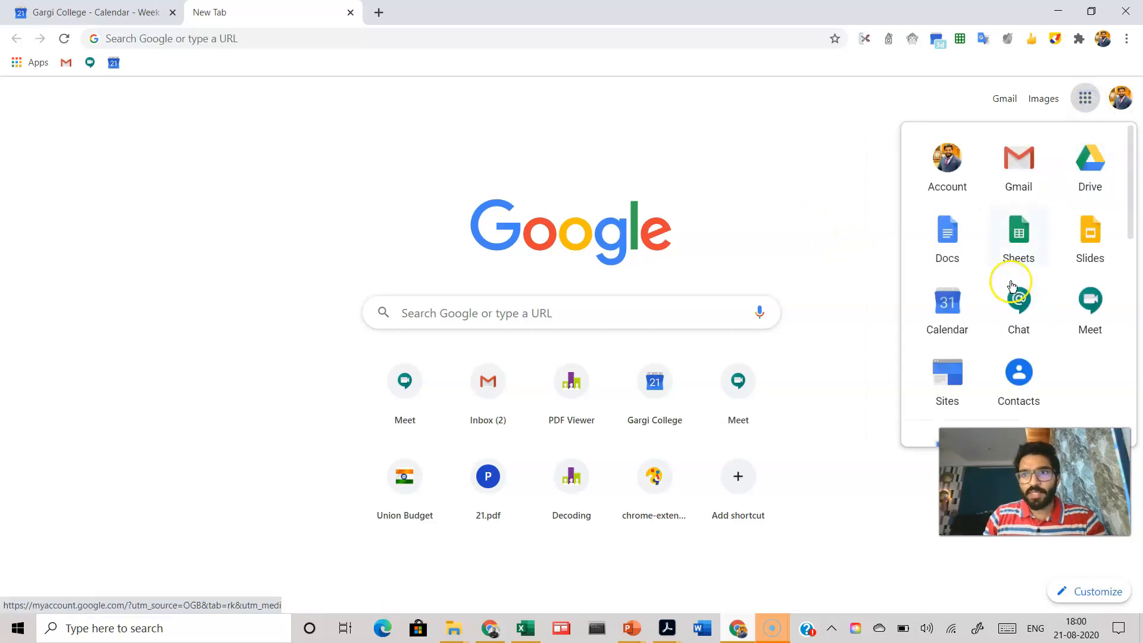
pyautogui.click(1019, 246)
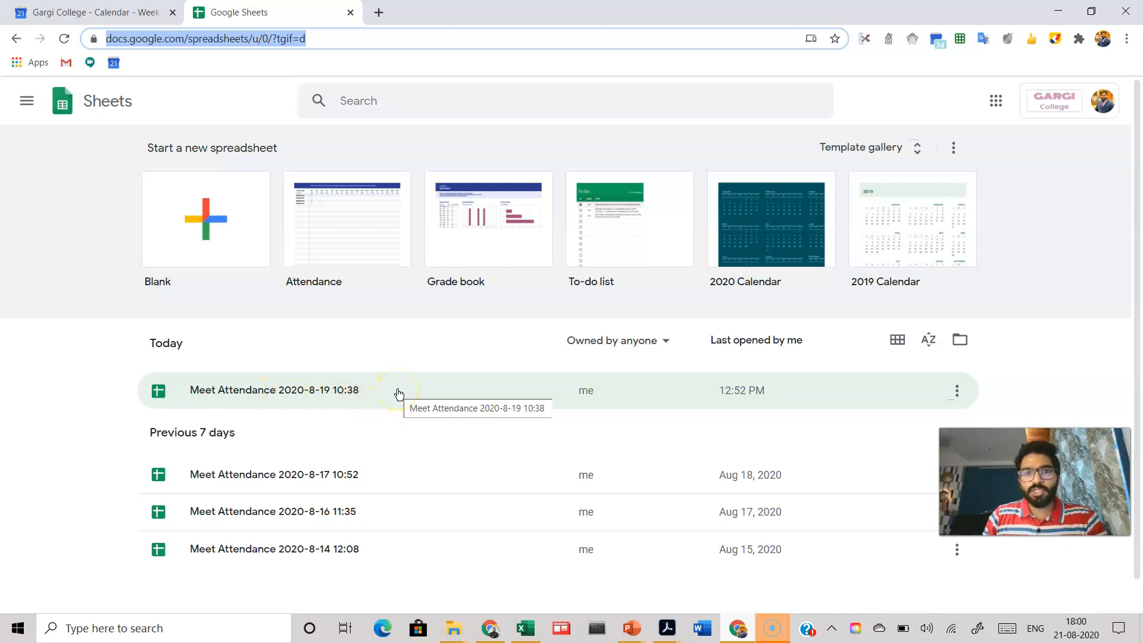
pyautogui.click(331, 393)
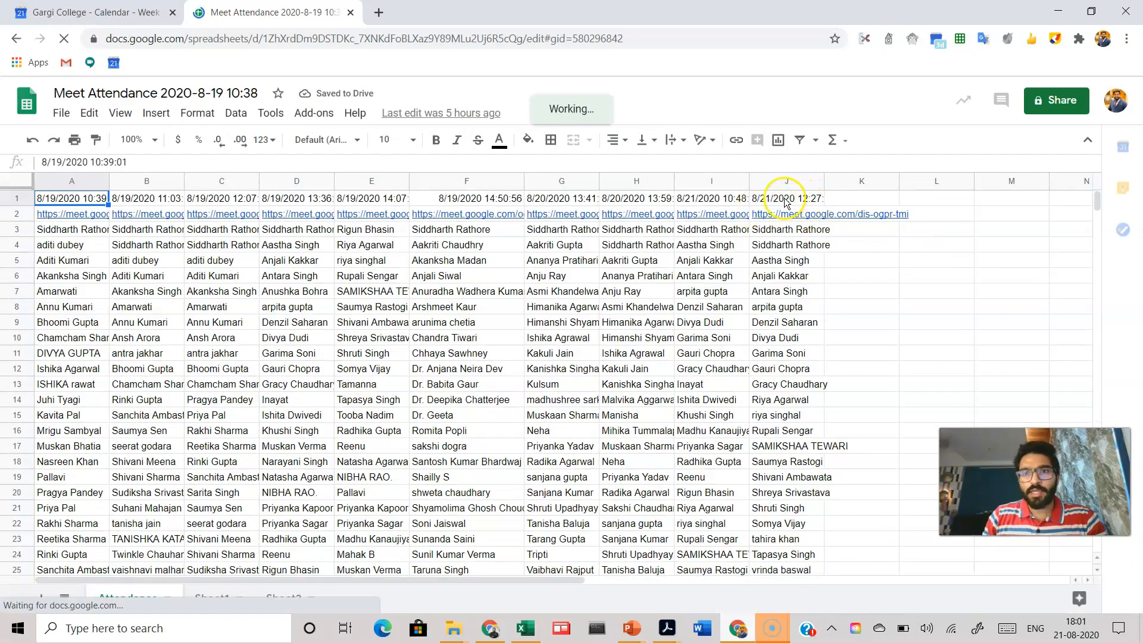
# Step: Widen column J and copy its attendee names from row 5 down to the last entry
pyautogui.moveTo(824, 181); pyautogui.dragTo(876, 179)
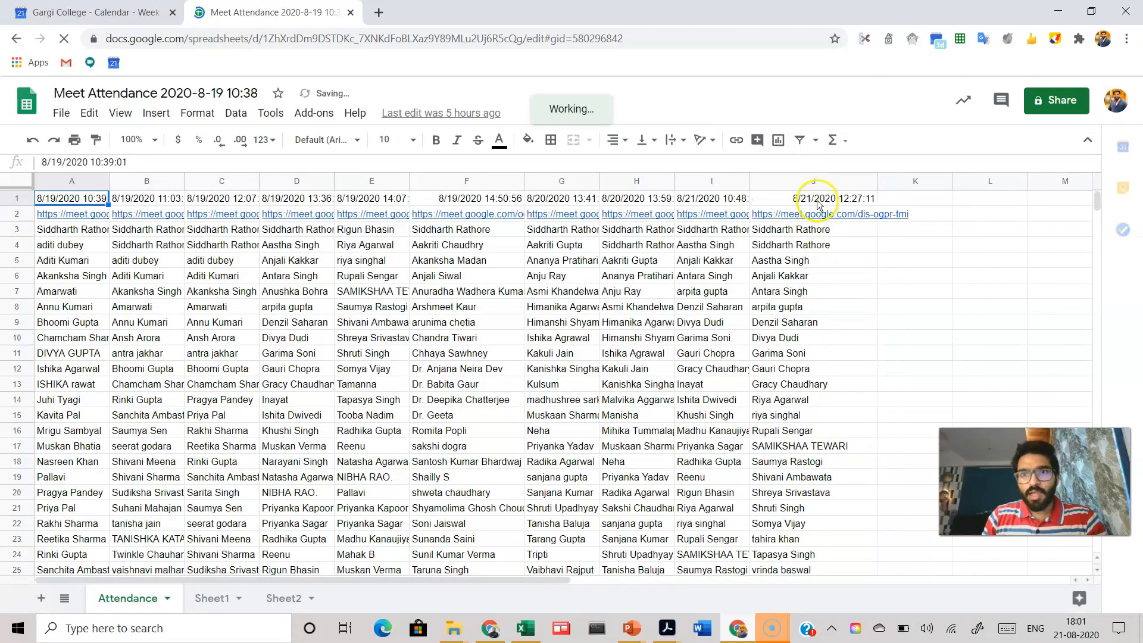
pyautogui.click(816, 201)
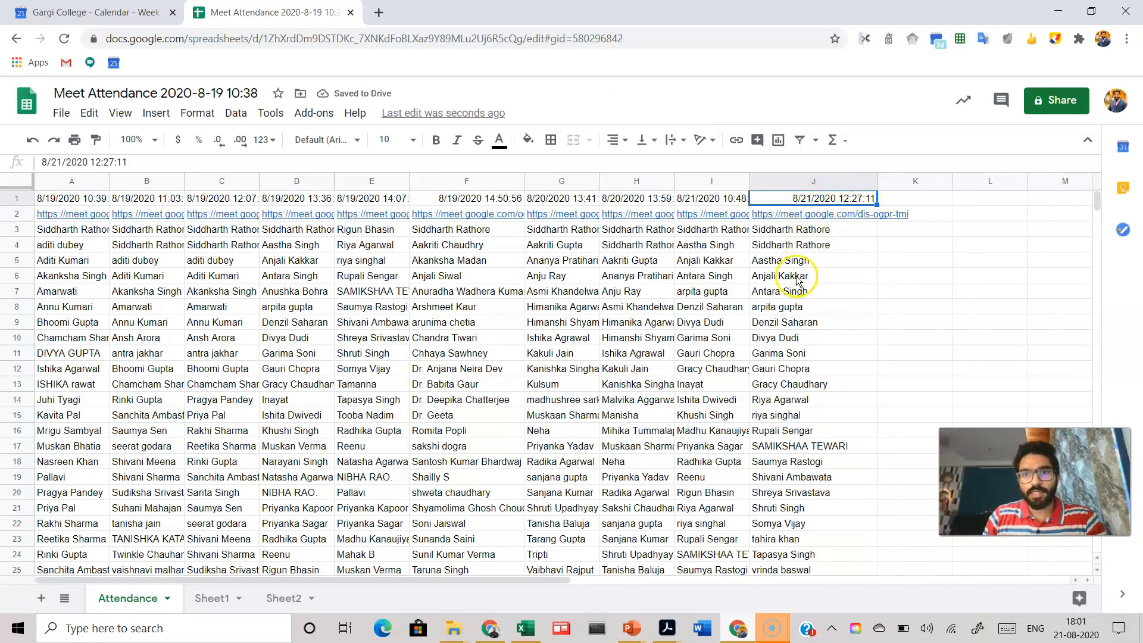
pyautogui.click(832, 262)
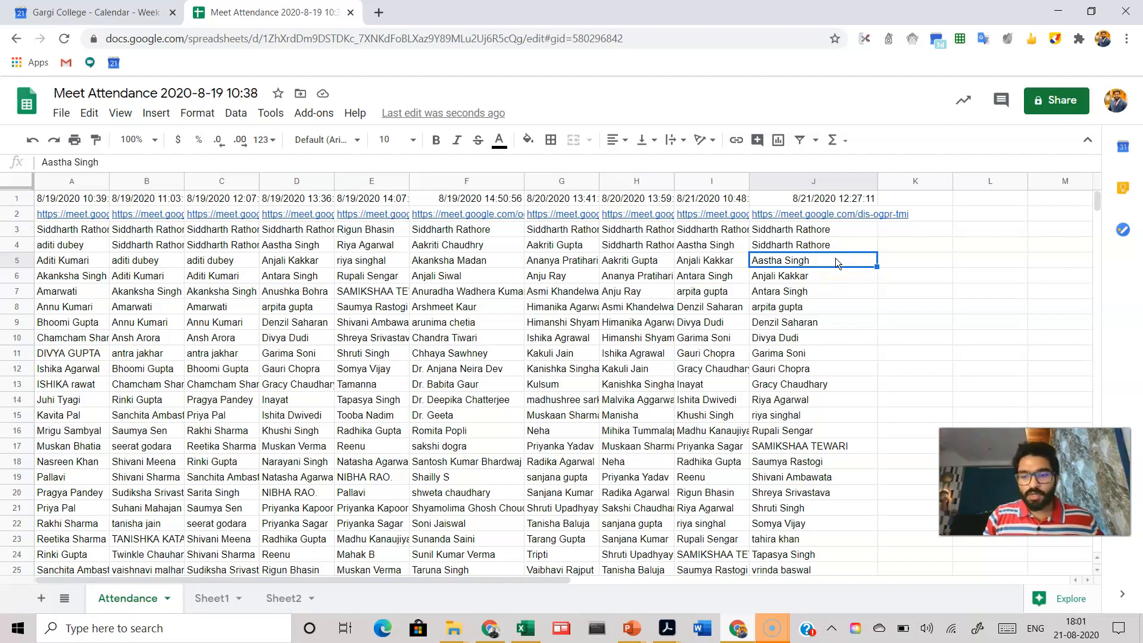
pyautogui.hotkey('ctrl', 'shift', 'Down')
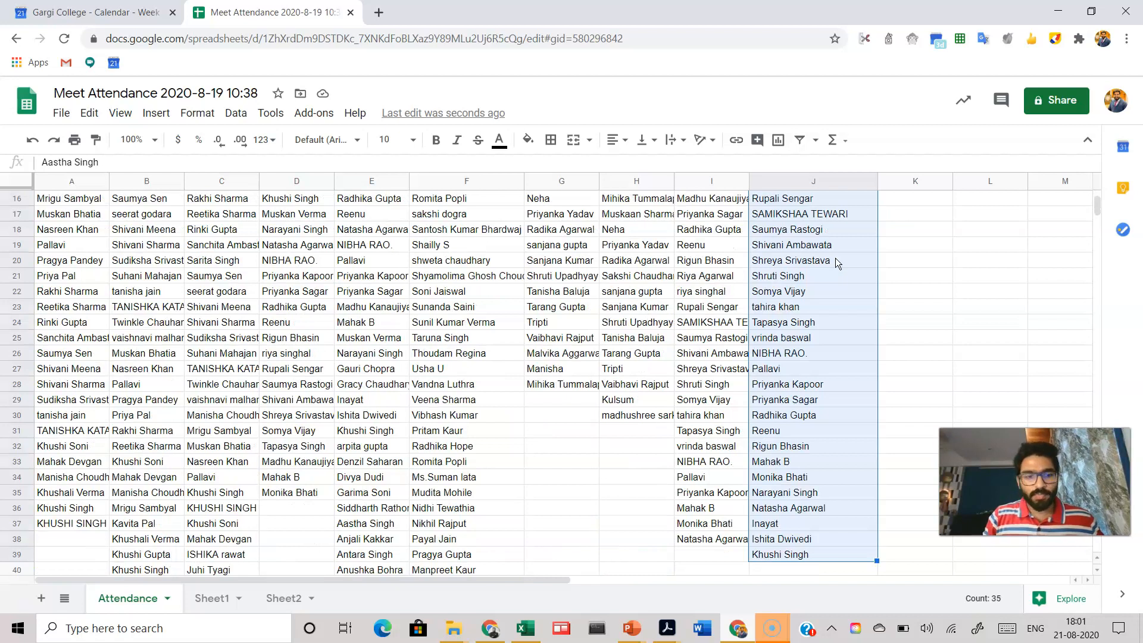
pyautogui.hotkey('ctrl', 'c')
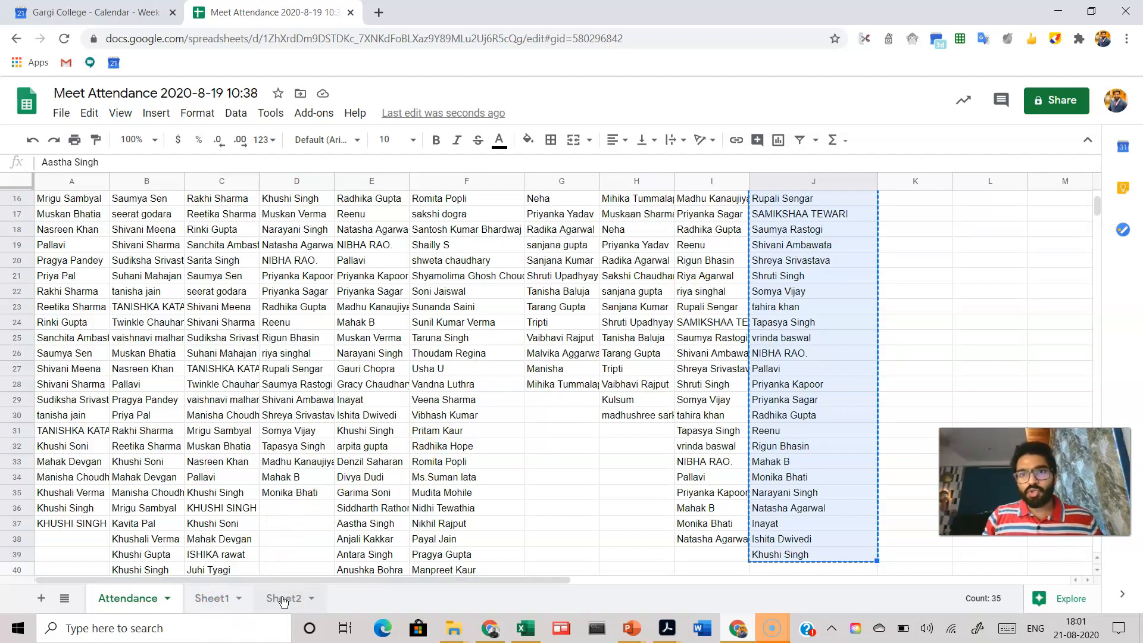
# Step: Paste the copied names into Sheet2 starting at cell E3
pyautogui.scroll(5, 818, 247)
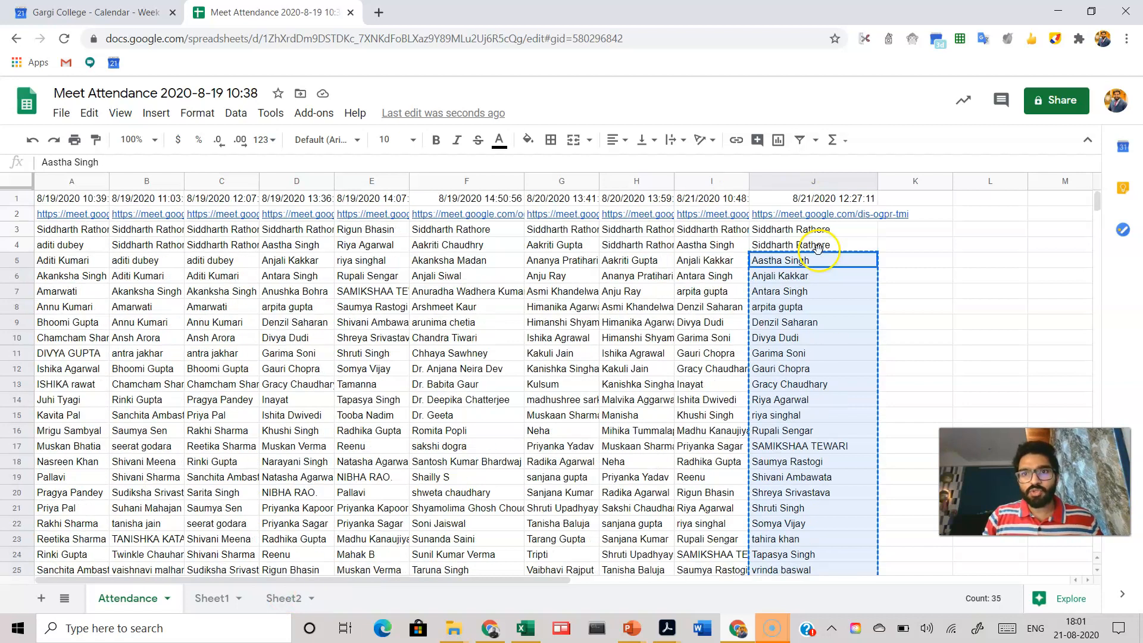
pyautogui.scroll(-5, 819, 316)
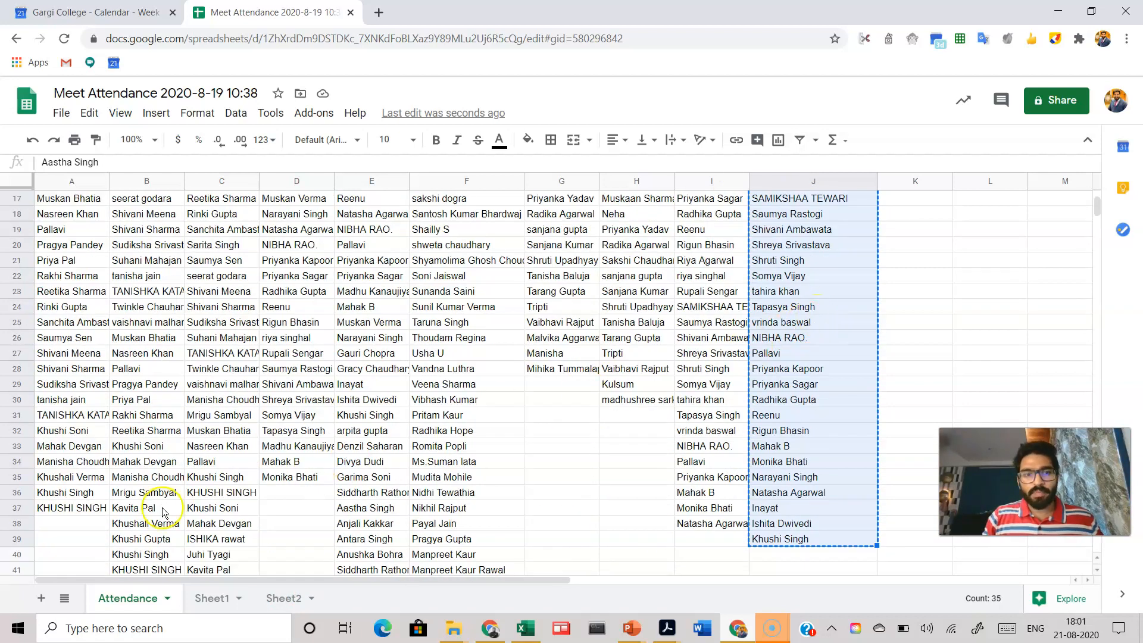
pyautogui.click(279, 598)
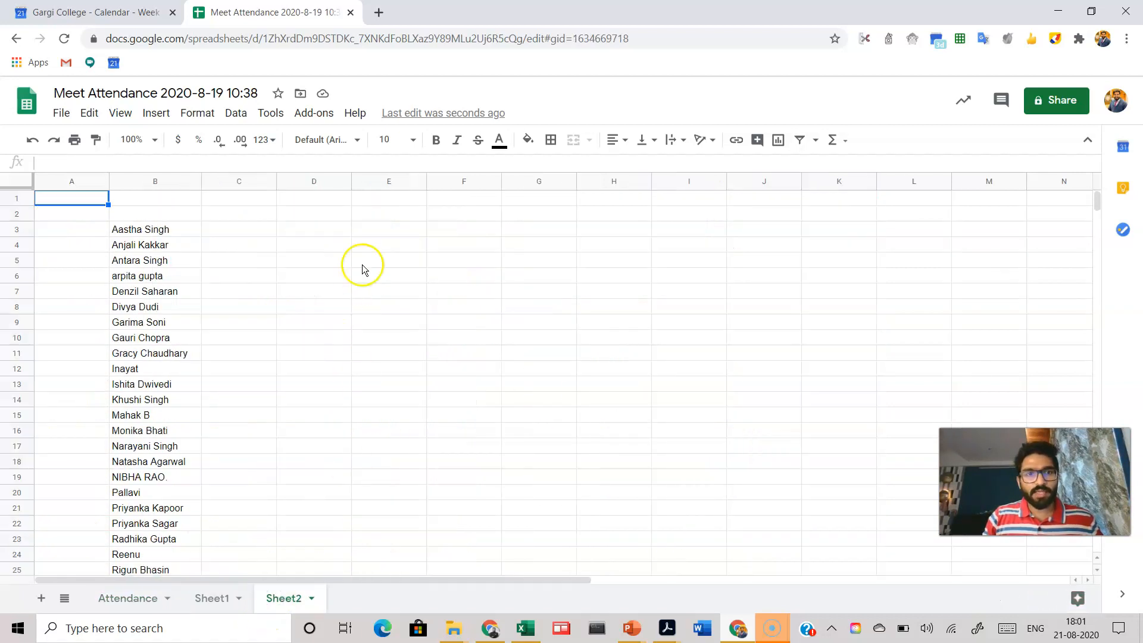
pyautogui.click(391, 229)
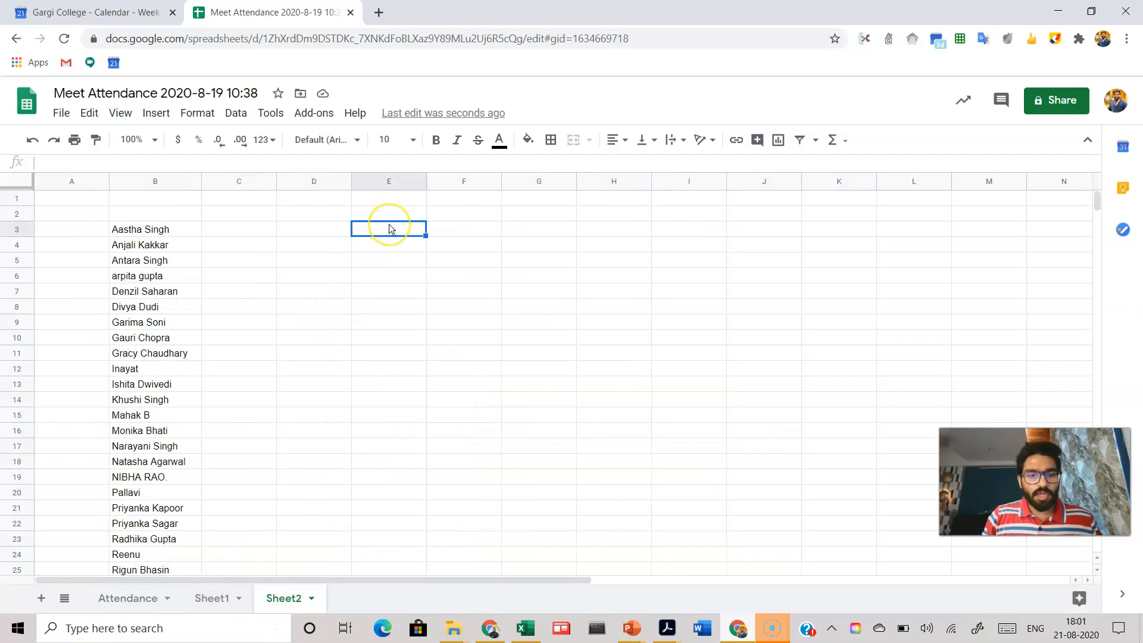
pyautogui.hotkey('ctrl', 'v')
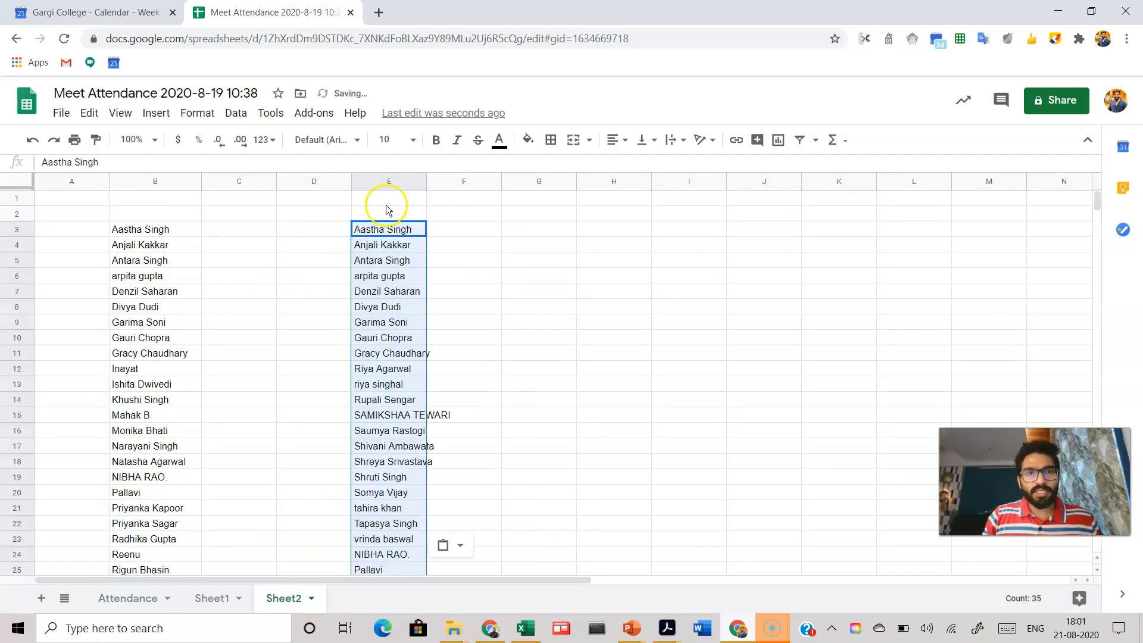
# Step: Sort the range in column E from A to Z
pyautogui.click(372, 182)
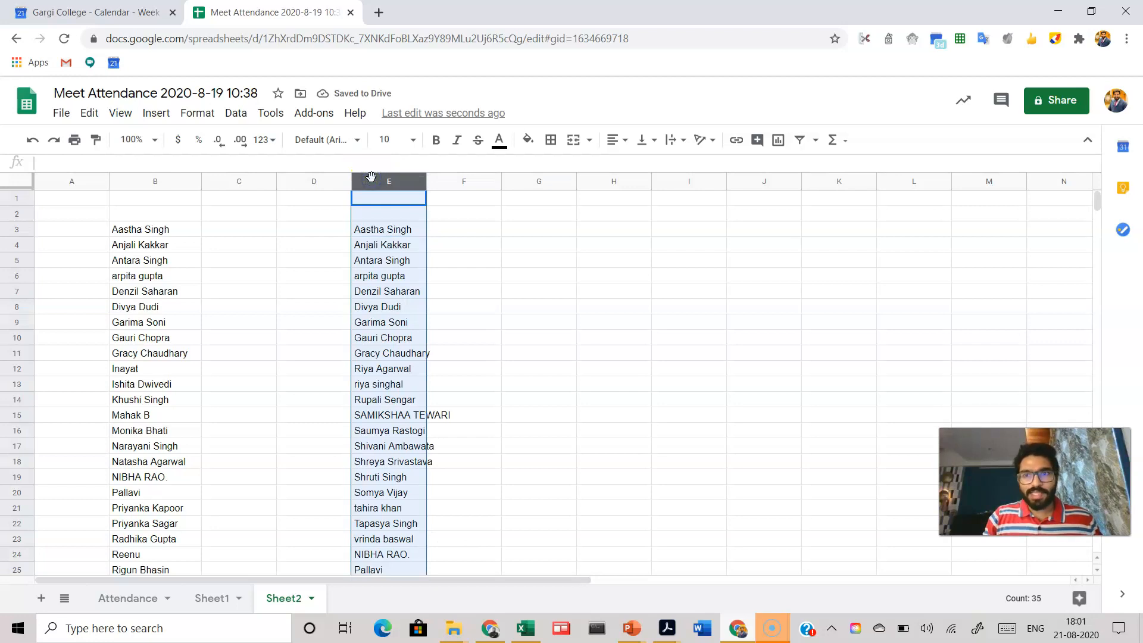
pyautogui.click(236, 117)
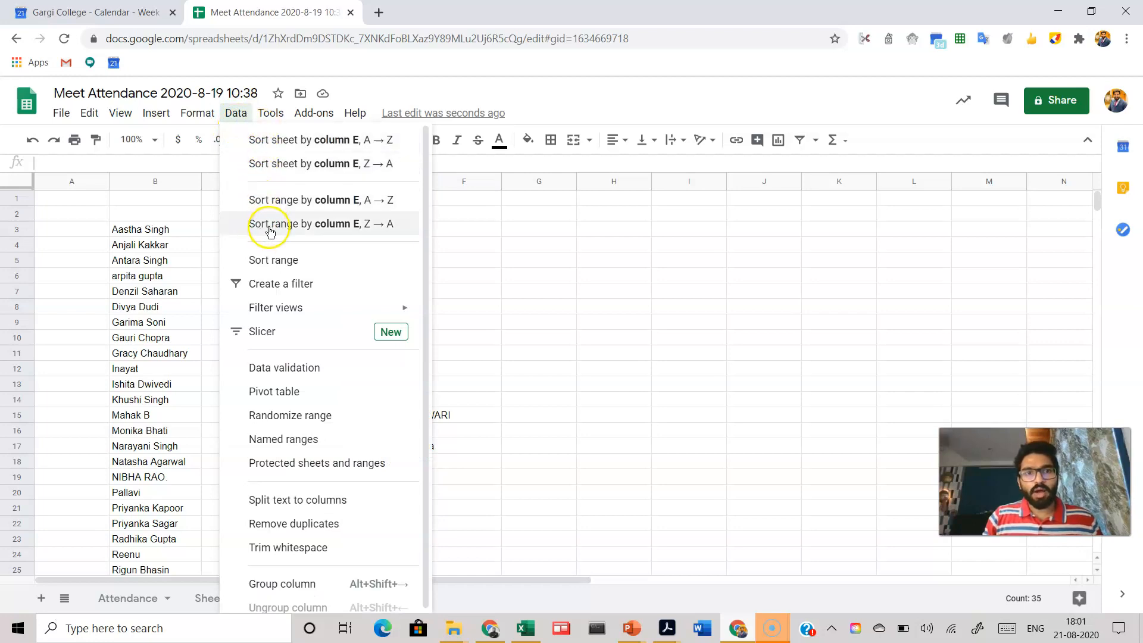
pyautogui.click(290, 200)
pyautogui.click(514, 278)
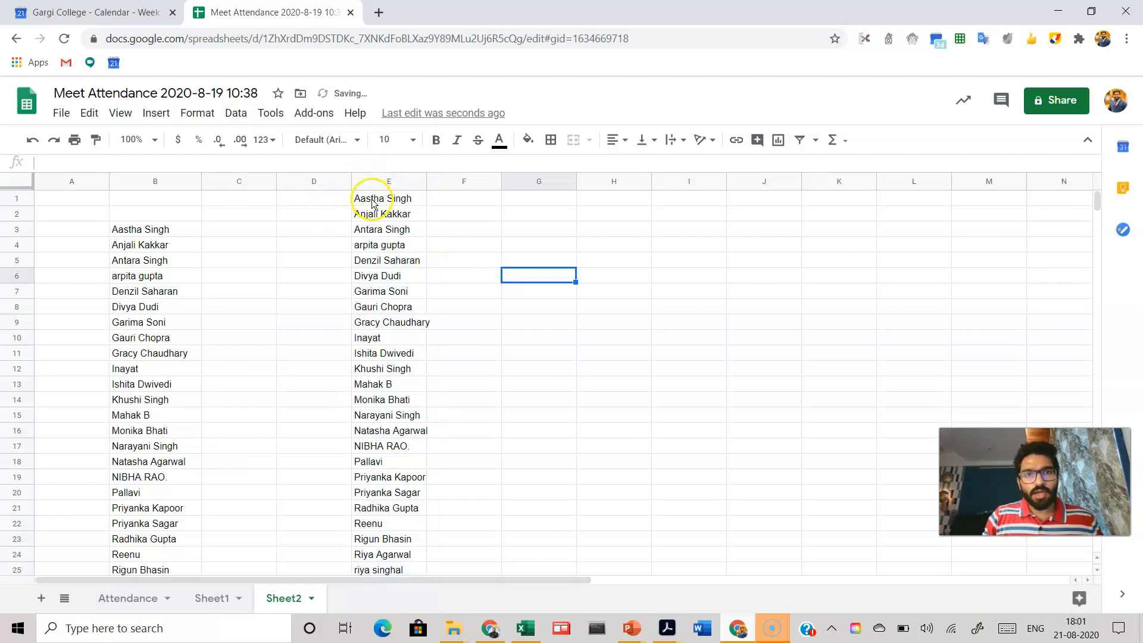
# Step: Copy the sorted names in column E from row 1 down to the last entry
pyautogui.scroll(-2, 385, 266)
pyautogui.scroll(-4, 386, 267)
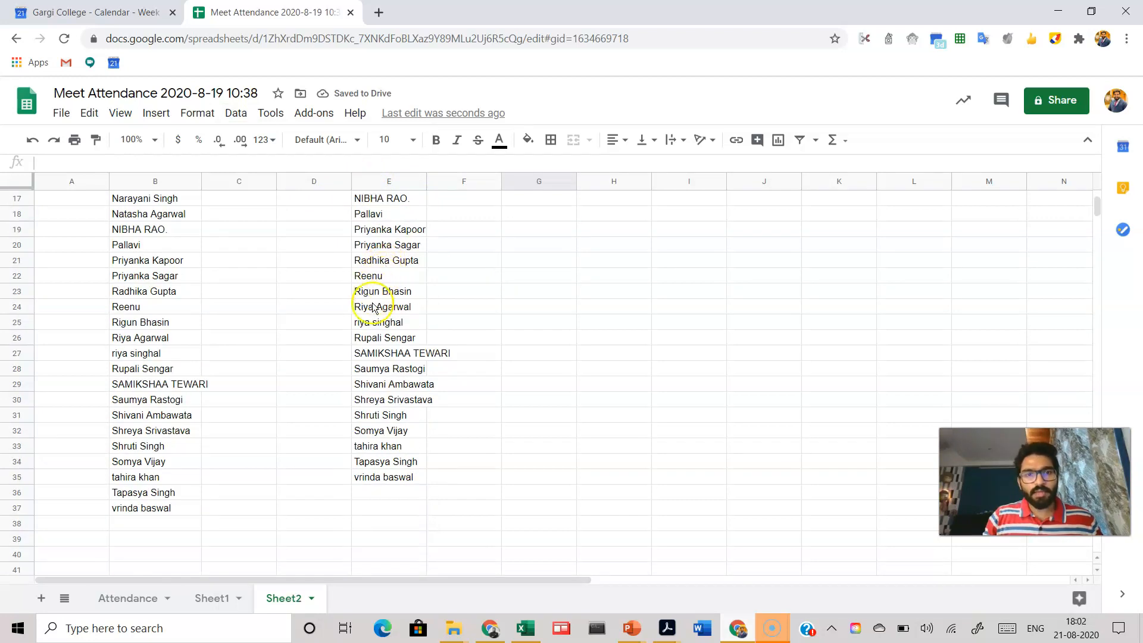
pyautogui.scroll(5, 381, 283)
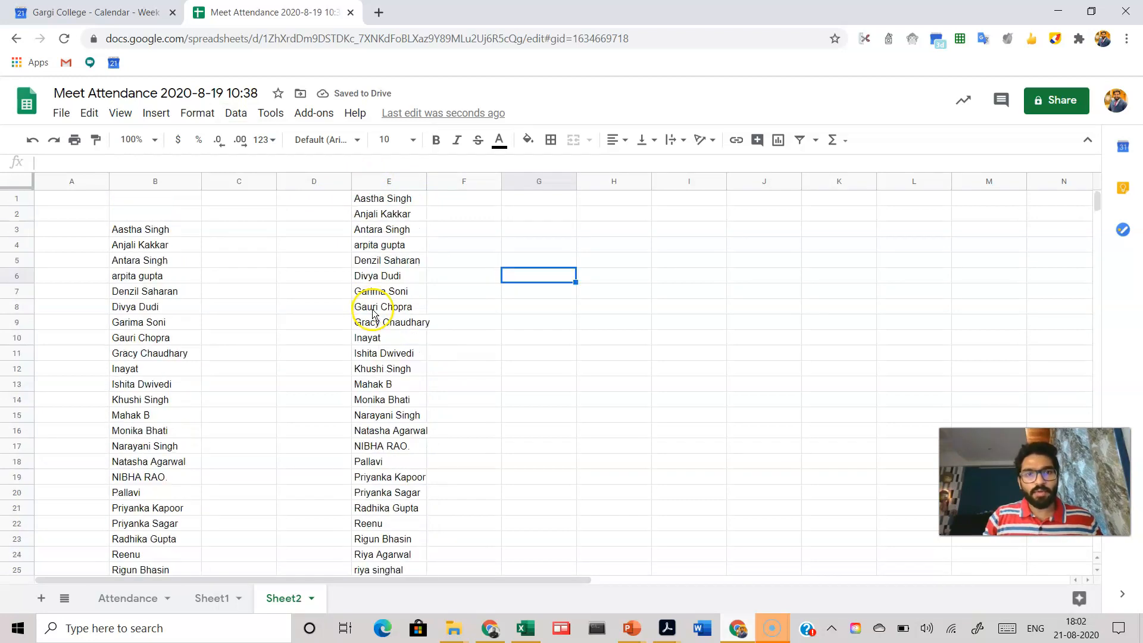
pyautogui.click(379, 202)
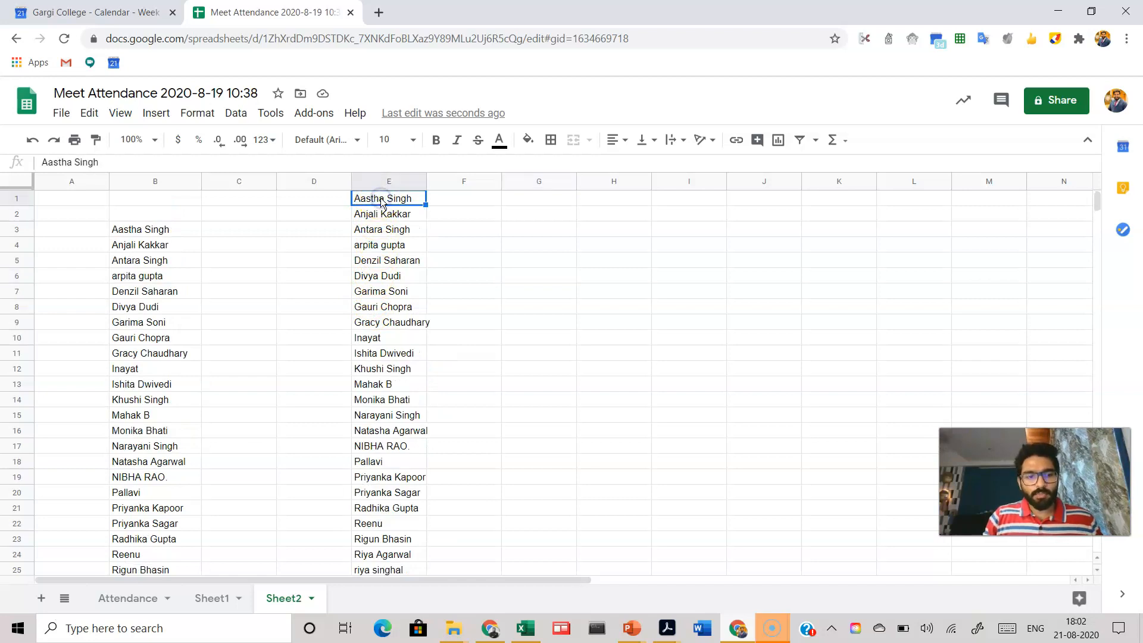
pyautogui.hotkey('ctrl', 'shift', 'Down')
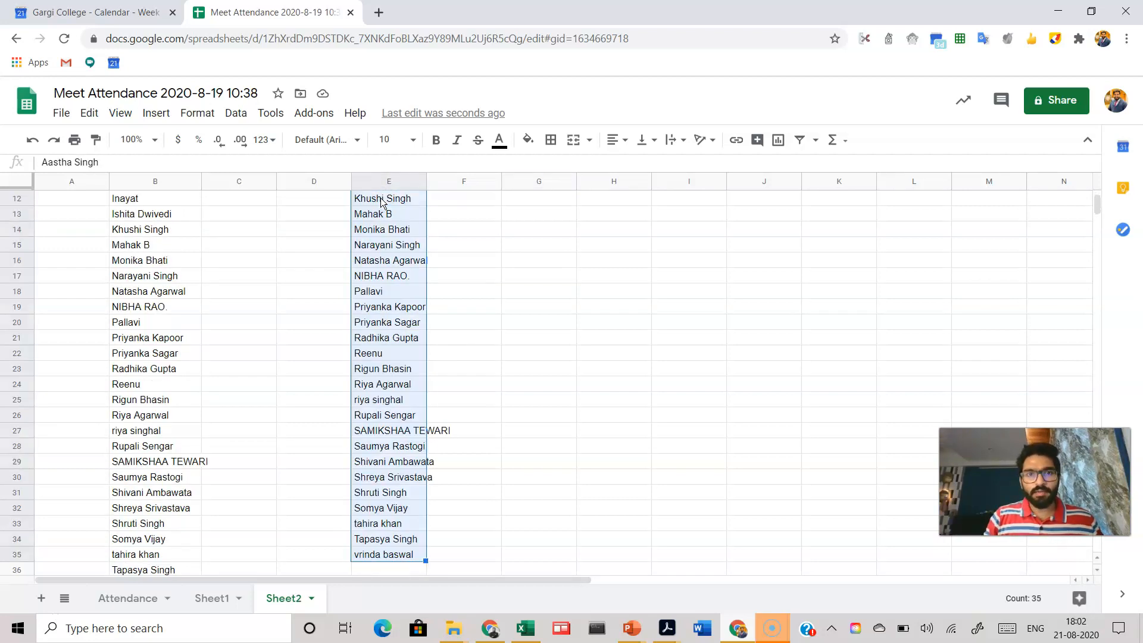
pyautogui.hotkey('ctrl', 'c')
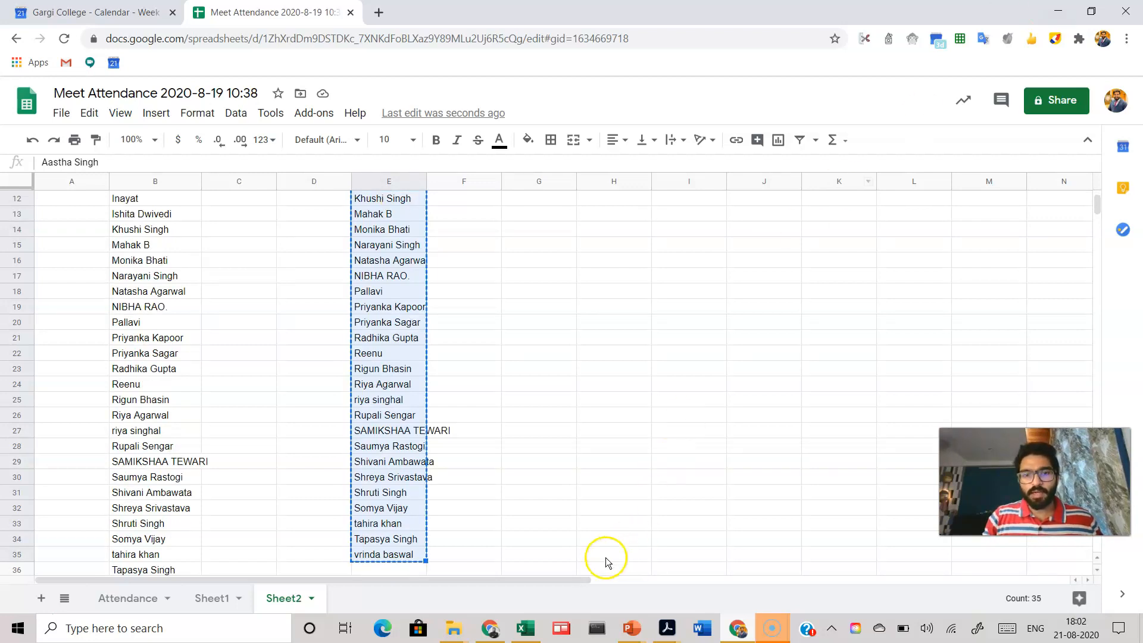
# Step: Switch to the Class Attendance - Fall 2020 workbook and paste the names into the Class Attendance column at D3
pyautogui.click(526, 628)
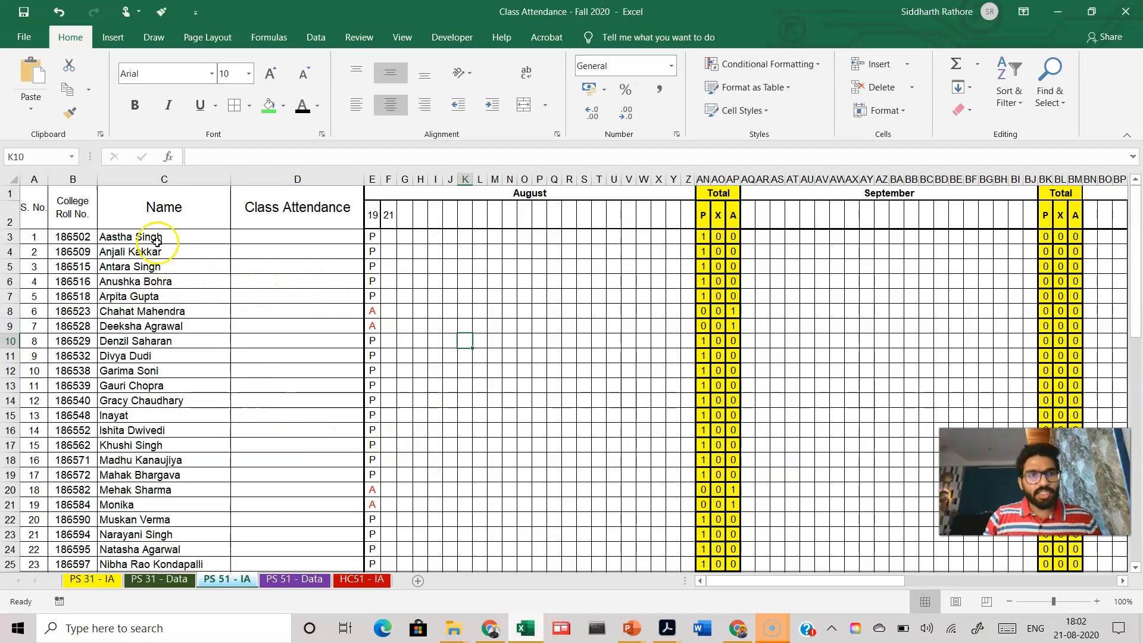
pyautogui.scroll(-4, 150, 310)
pyautogui.scroll(-3, 150, 322)
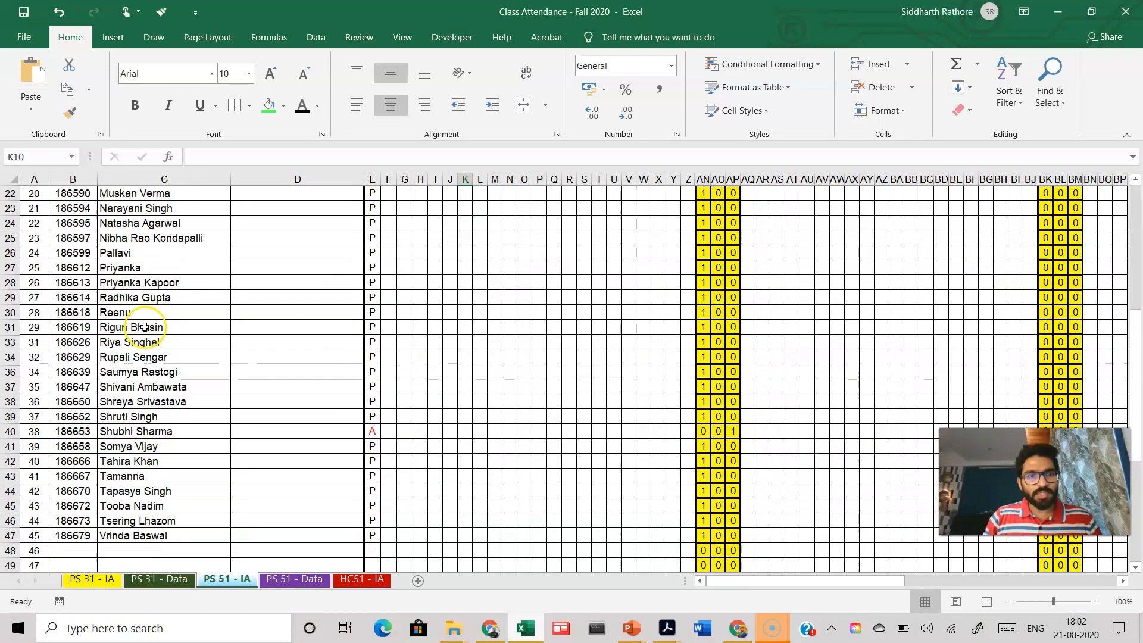
pyautogui.scroll(7, 119, 363)
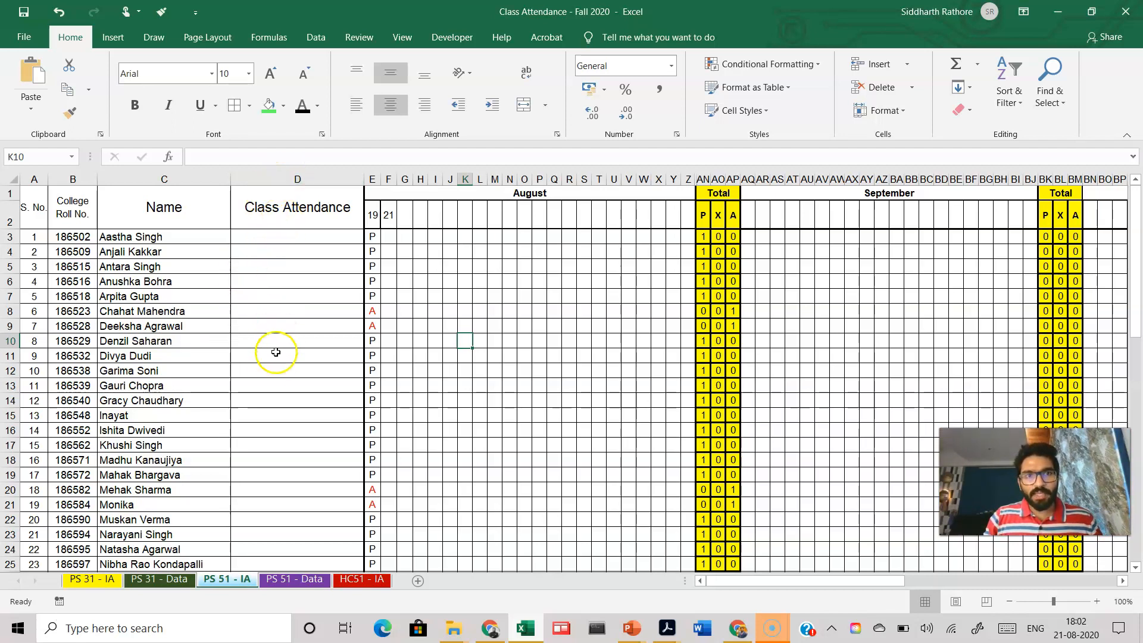
pyautogui.click(281, 236)
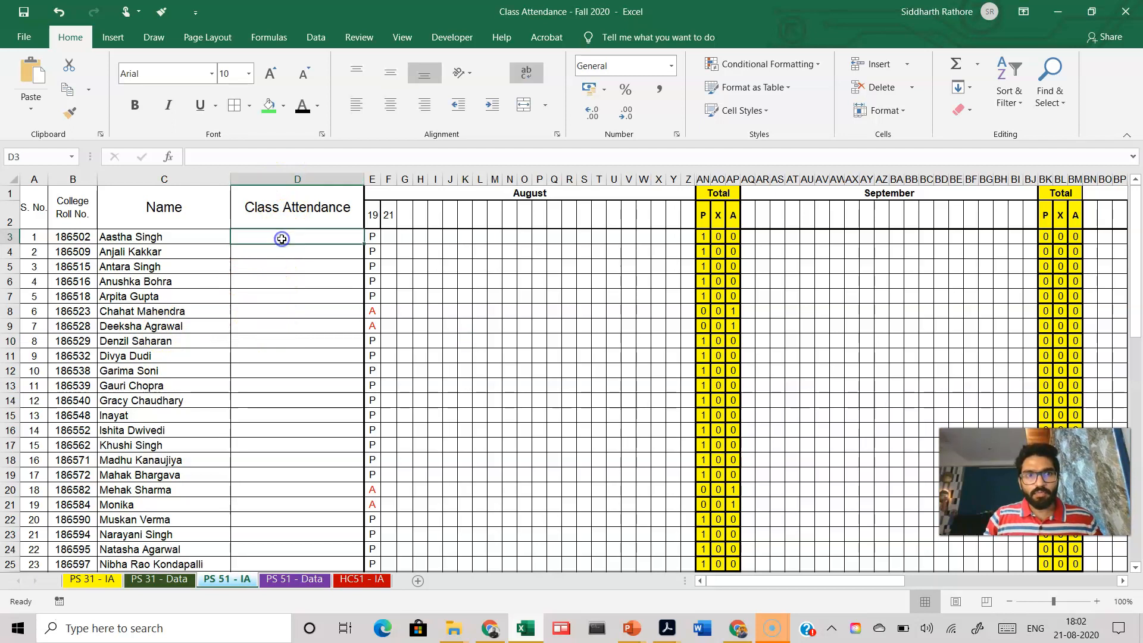
pyautogui.hotkey('ctrl', 'v')
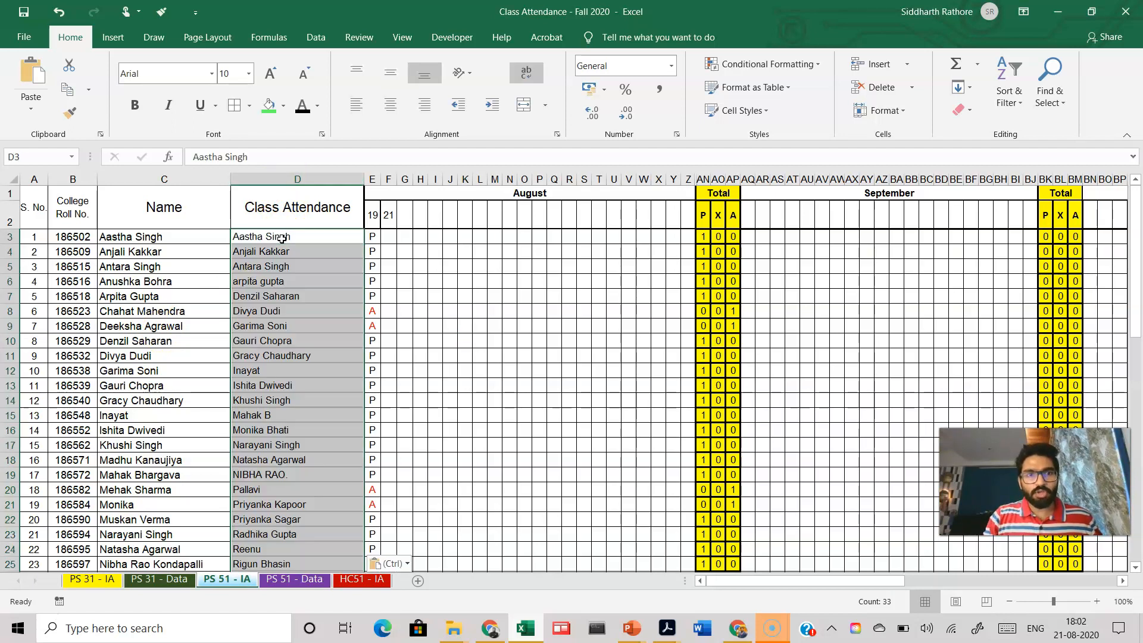
# Step: Paste the copied names again over the Class Attendance column starting at D3
pyautogui.scroll(-8, 280, 330)
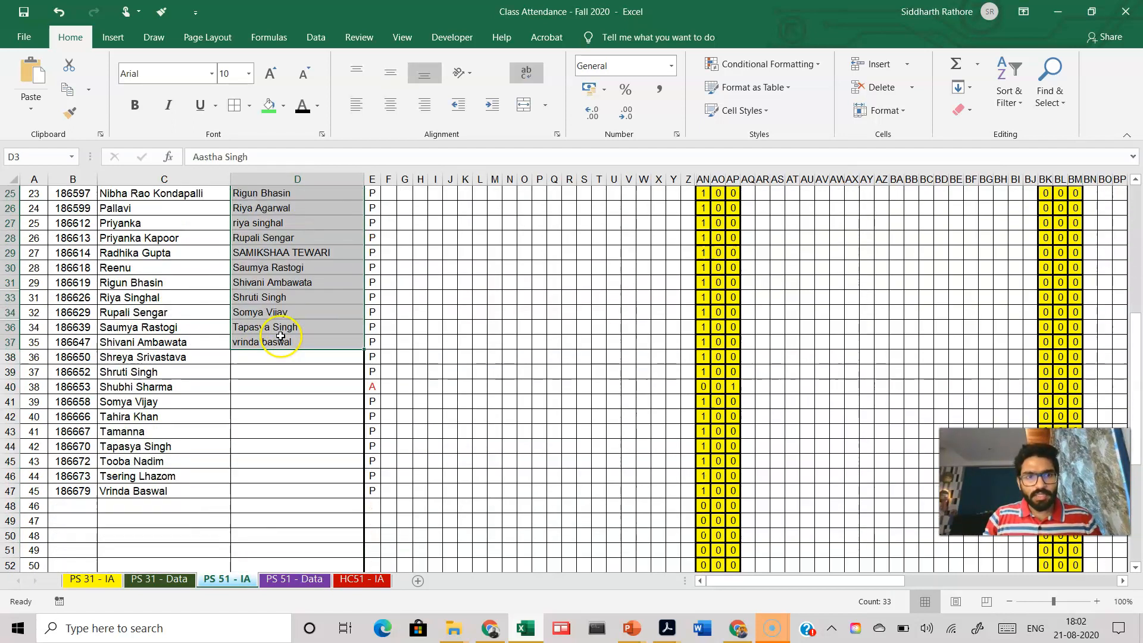
pyautogui.scroll(9, 280, 334)
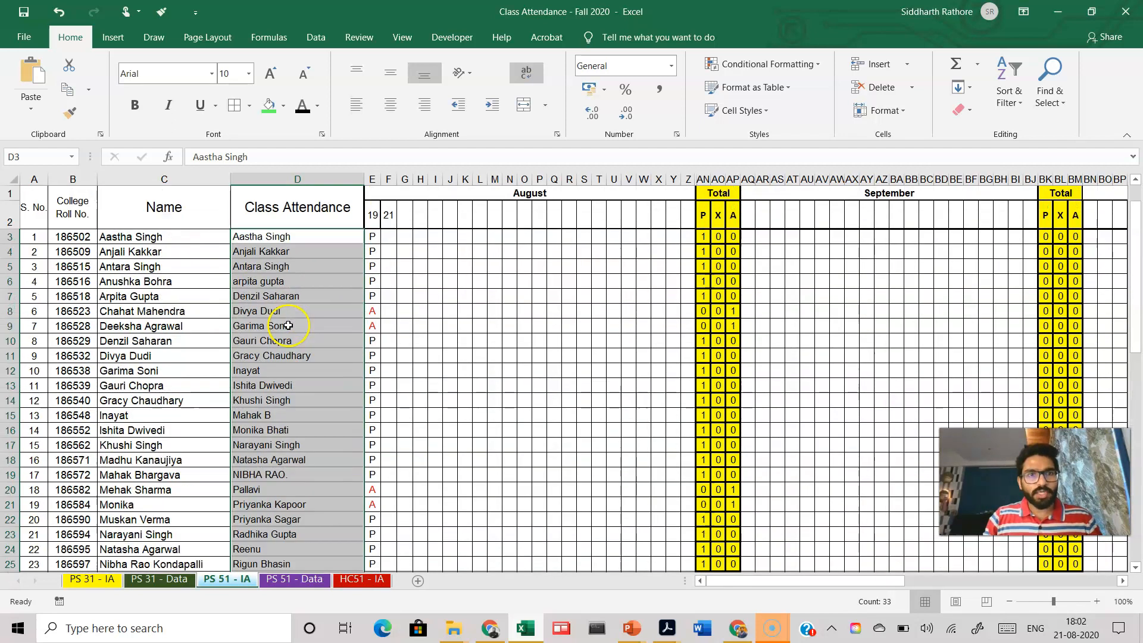
pyautogui.click(305, 237)
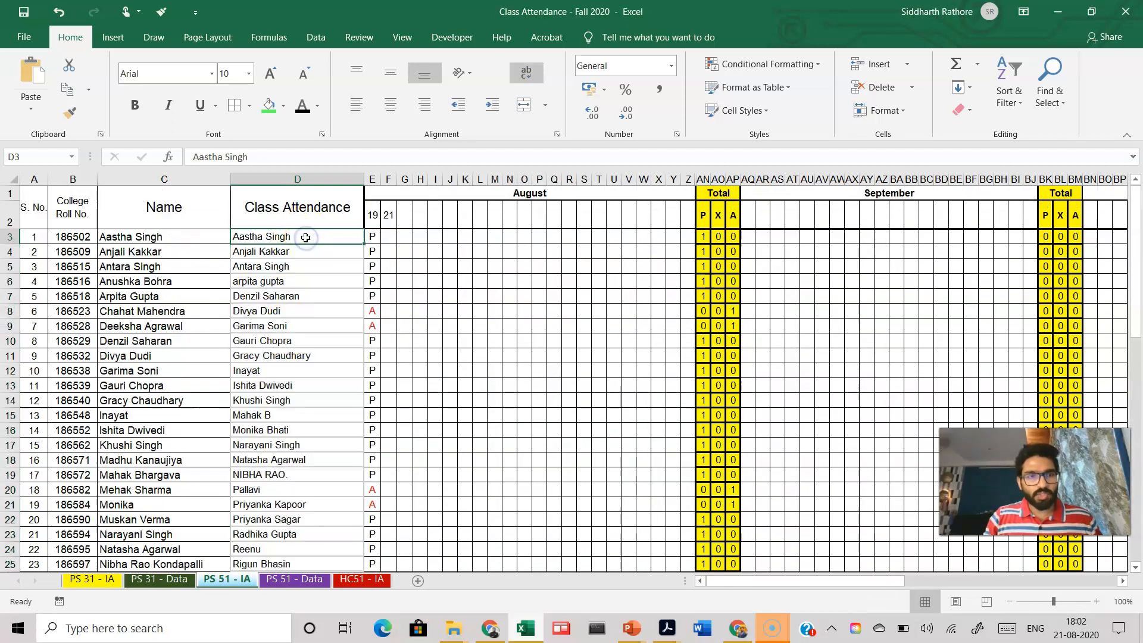
pyautogui.hotkey('shift', 'Down')
pyautogui.hotkey('shift', 'Down')
pyautogui.hotkey('shift', 'Down')
pyautogui.hotkey('shift', 'Down')
pyautogui.hotkey('shift', 'Down')
pyautogui.hotkey('shift', 'Down')
pyautogui.hotkey('shift', 'Down')
pyautogui.hotkey('shift', 'Down')
pyautogui.hotkey('shift', 'Down')
pyautogui.hotkey('shift', 'Down')
pyautogui.hotkey('shift', 'Down')
pyautogui.hotkey('shift', 'Down')
pyautogui.hotkey('shift', 'Down')
pyautogui.hotkey('shift', 'Down')
pyautogui.hotkey('shift', 'Down')
pyautogui.hotkey('shift', 'Down')
pyautogui.hotkey('shift', 'Down')
pyautogui.hotkey('shift', 'Down')
pyautogui.hotkey('shift', 'Down')
pyautogui.hotkey('shift', 'Down')
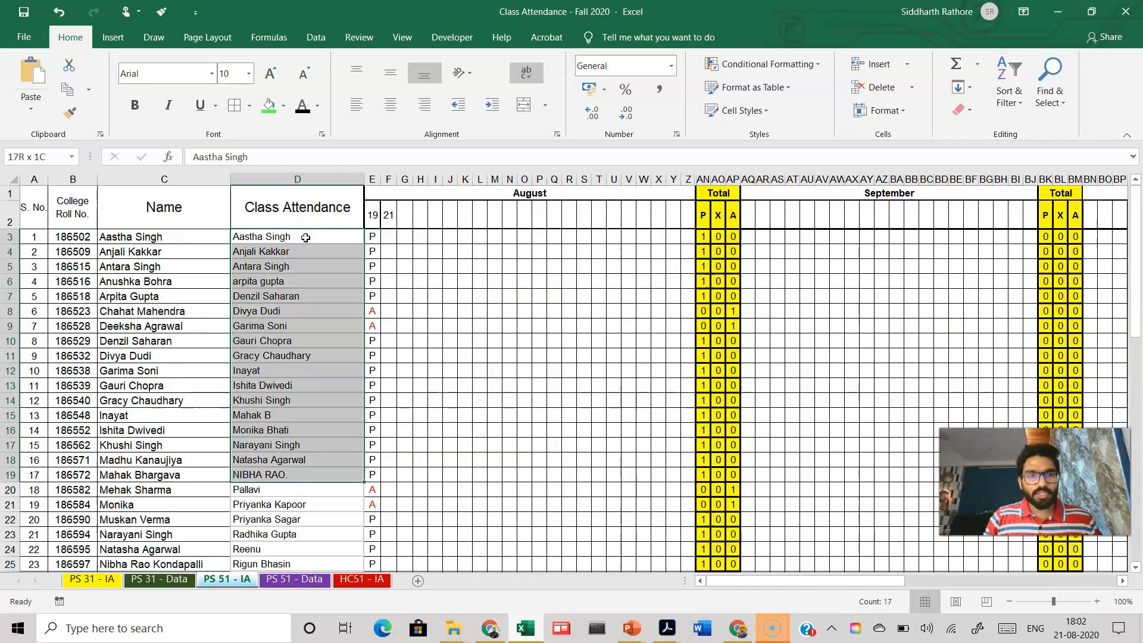
pyautogui.hotkey('ctrl', 'v')
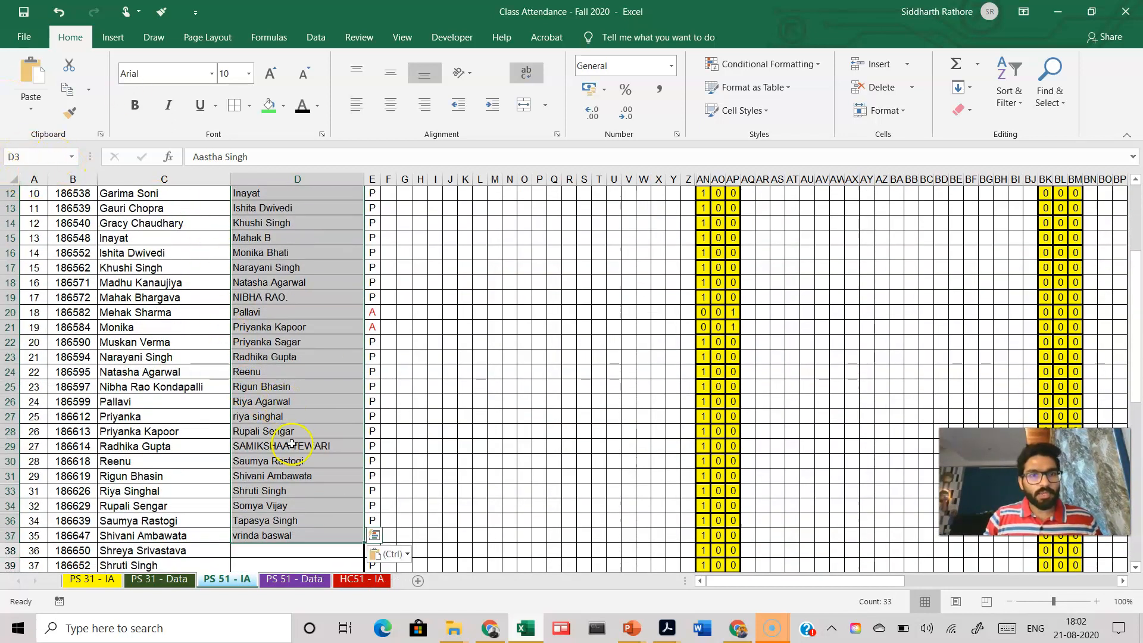
pyautogui.click(301, 551)
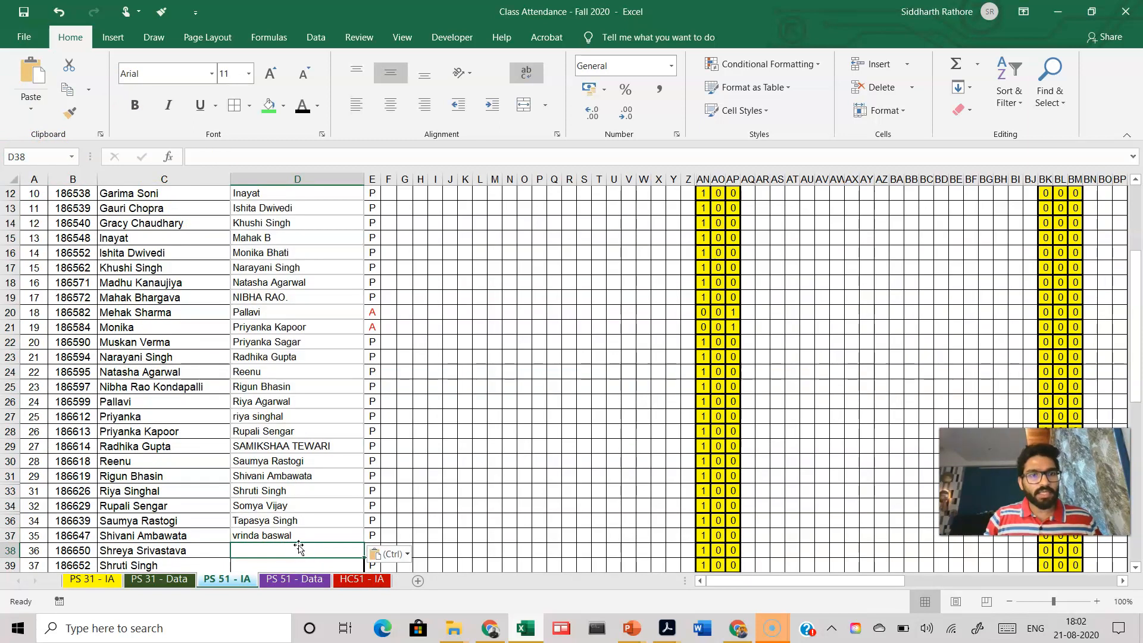
# Step: Mark the first student present with P in the 21 August column at F3
pyautogui.click(297, 538)
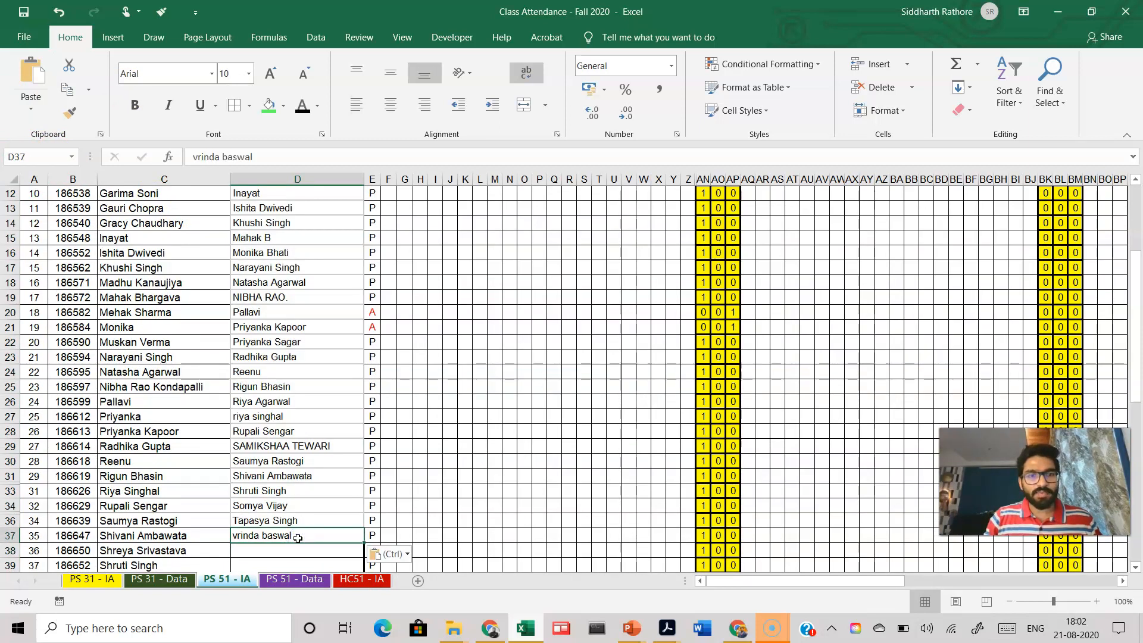
pyautogui.scroll(4, 297, 538)
pyautogui.scroll(-8, 298, 538)
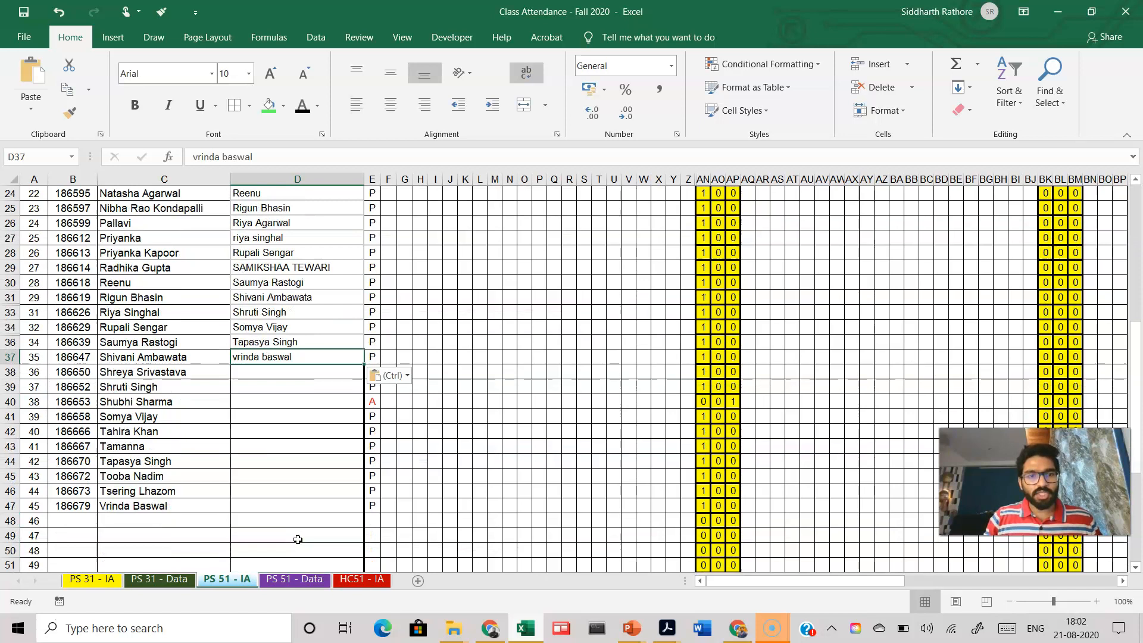
pyautogui.scroll(8, 280, 398)
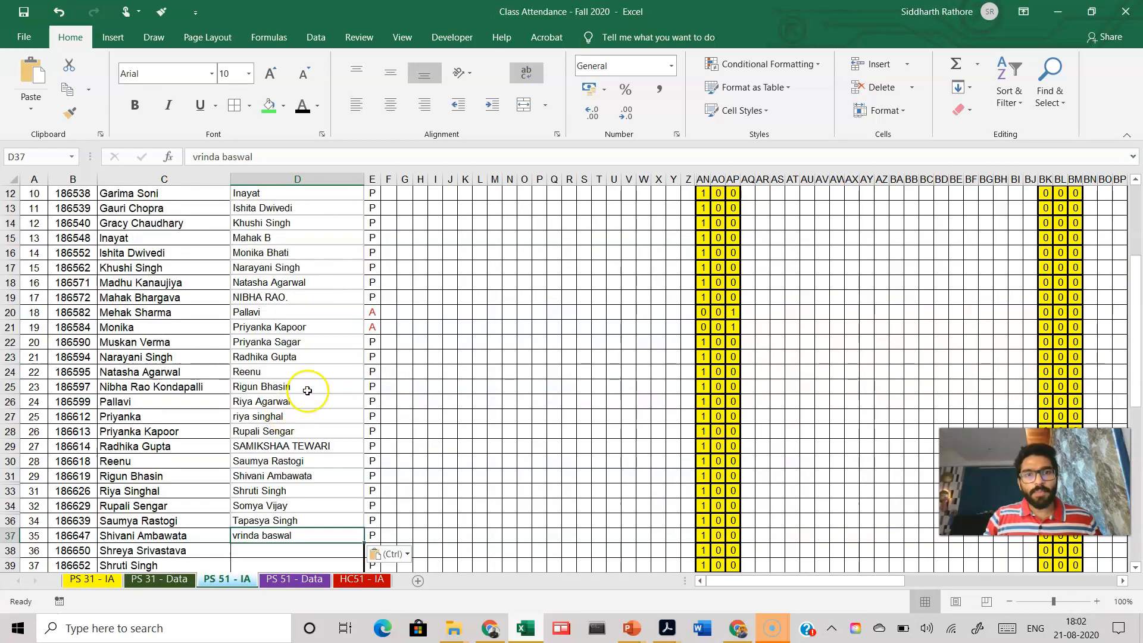
pyautogui.click(388, 237)
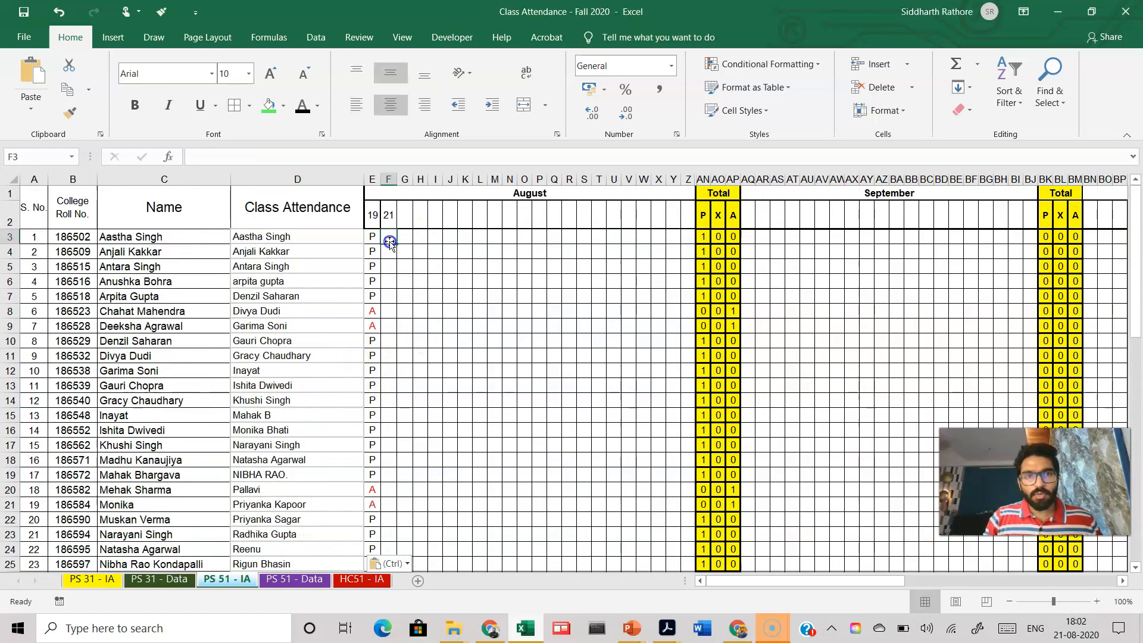
pyautogui.click(392, 255)
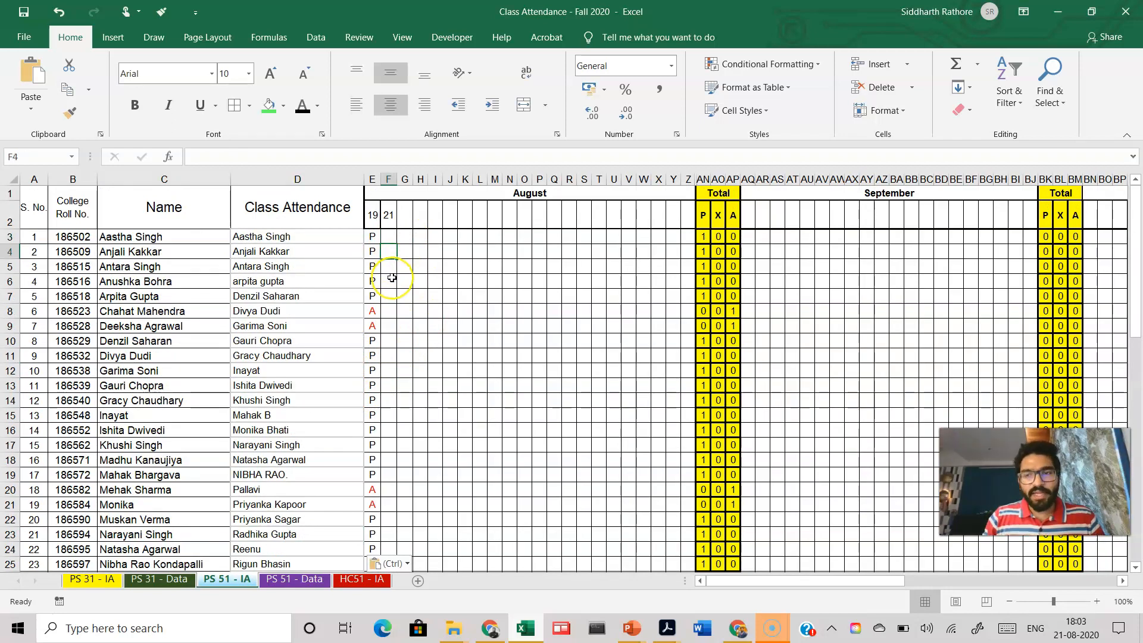
pyautogui.click(389, 237)
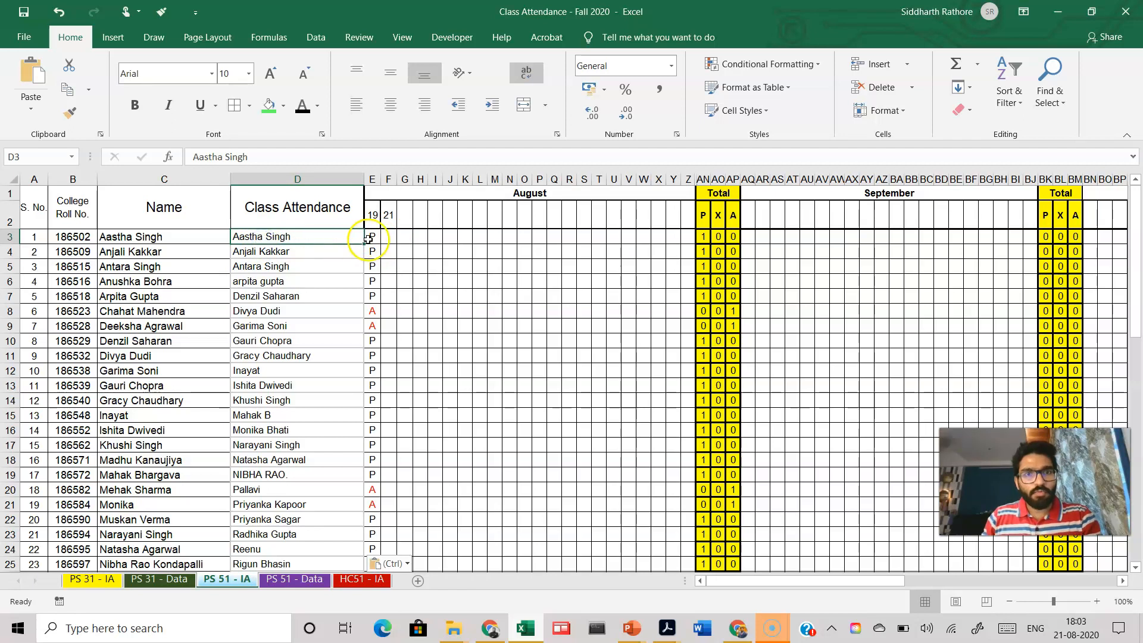
pyautogui.click(390, 236)
pyautogui.write('P')
pyautogui.click(397, 266)
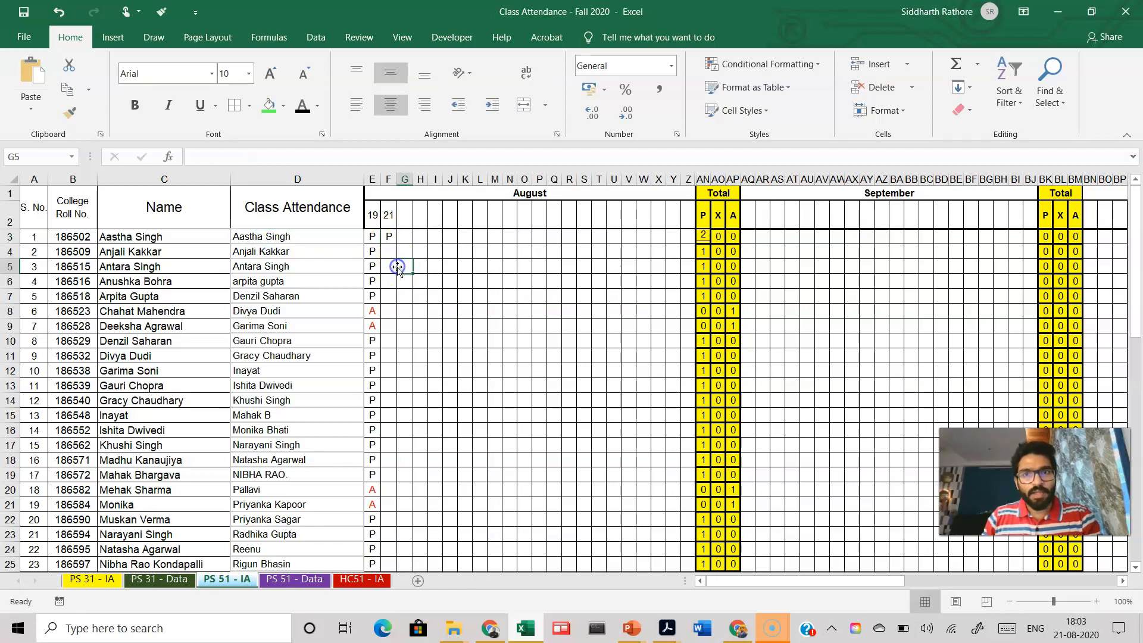
# Step: Add another date column headed 21 in G2 and re-enter P for the first student in F3
pyautogui.click(392, 237)
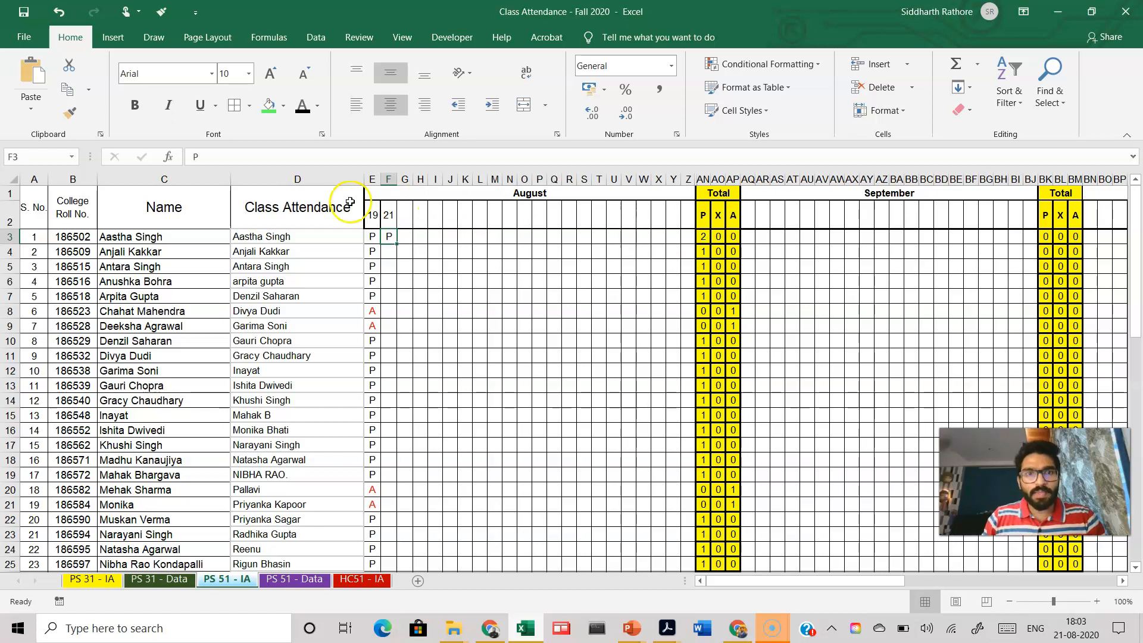
pyautogui.click(410, 216)
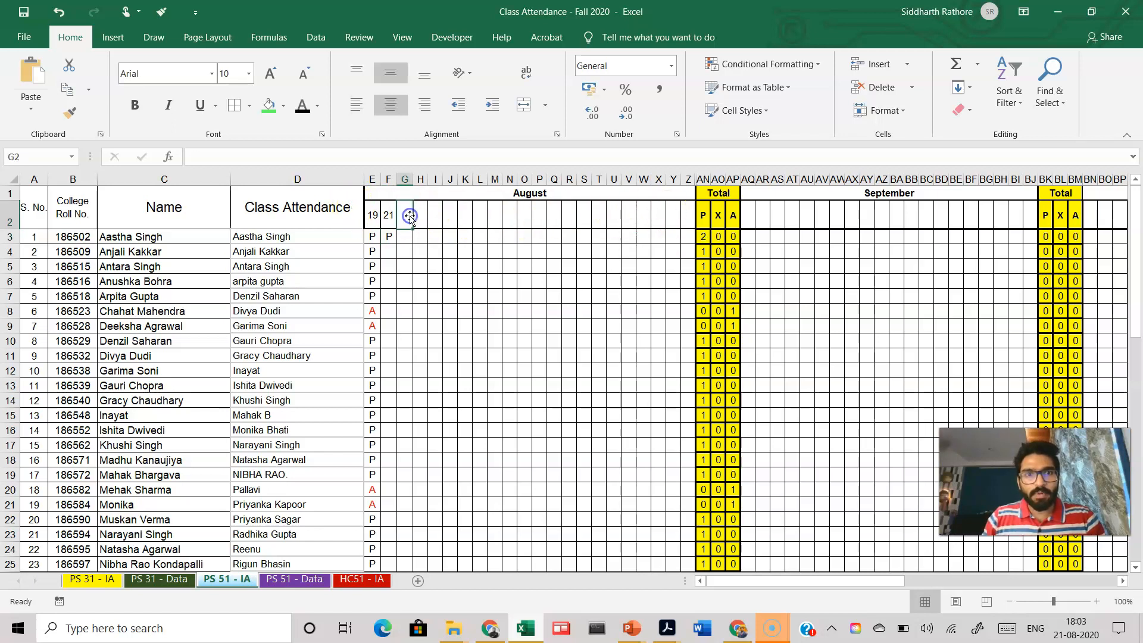
pyautogui.write('21')
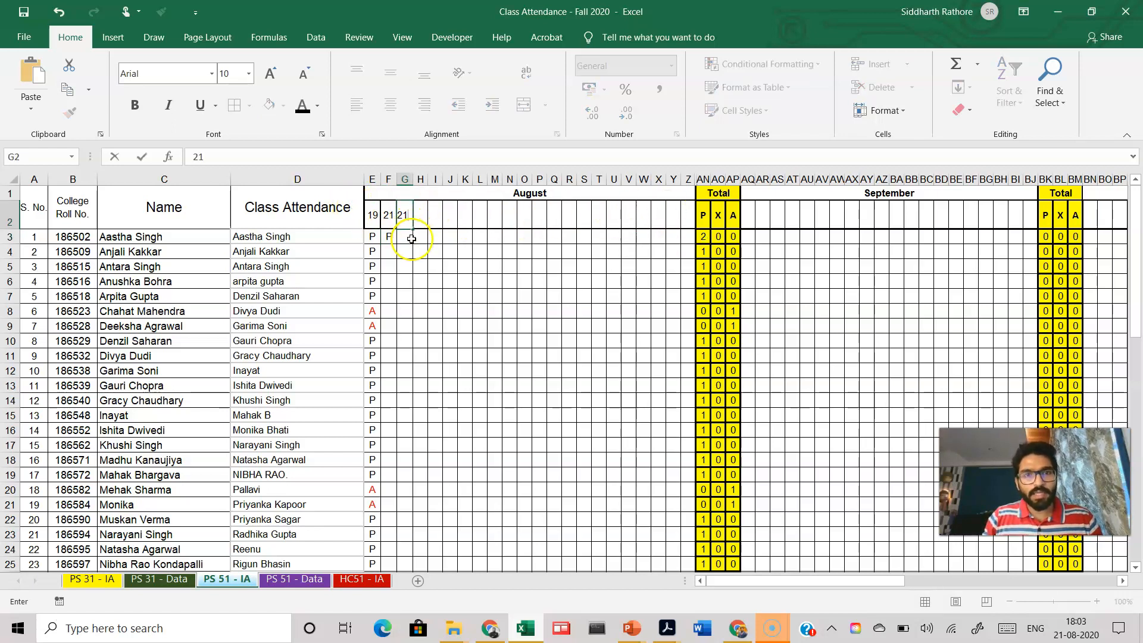
pyautogui.click(411, 238)
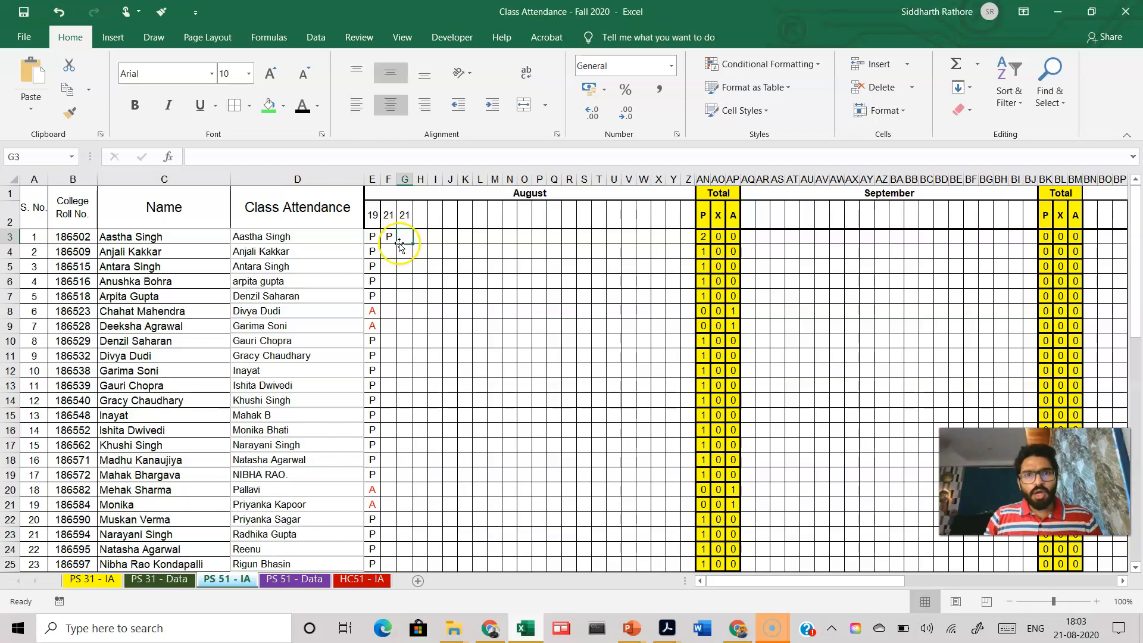
pyautogui.click(390, 237)
pyautogui.write('P')
pyautogui.press('Tab')
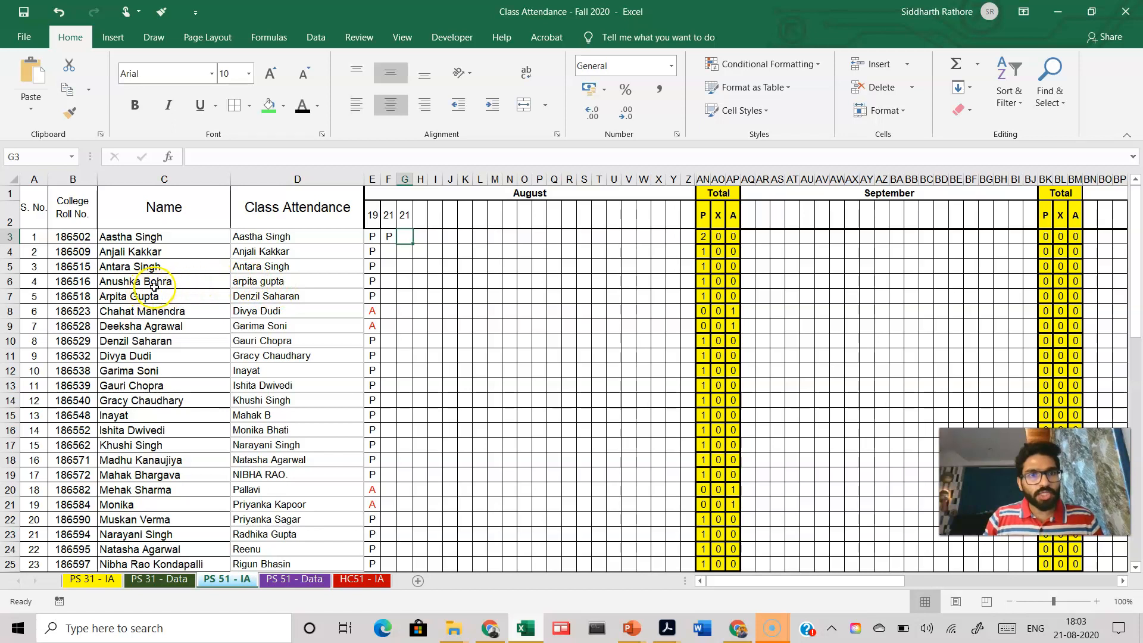
# Step: Mark the fourth student absent with A in F6 and inspect the P and A total formulas for that row
pyautogui.click(386, 284)
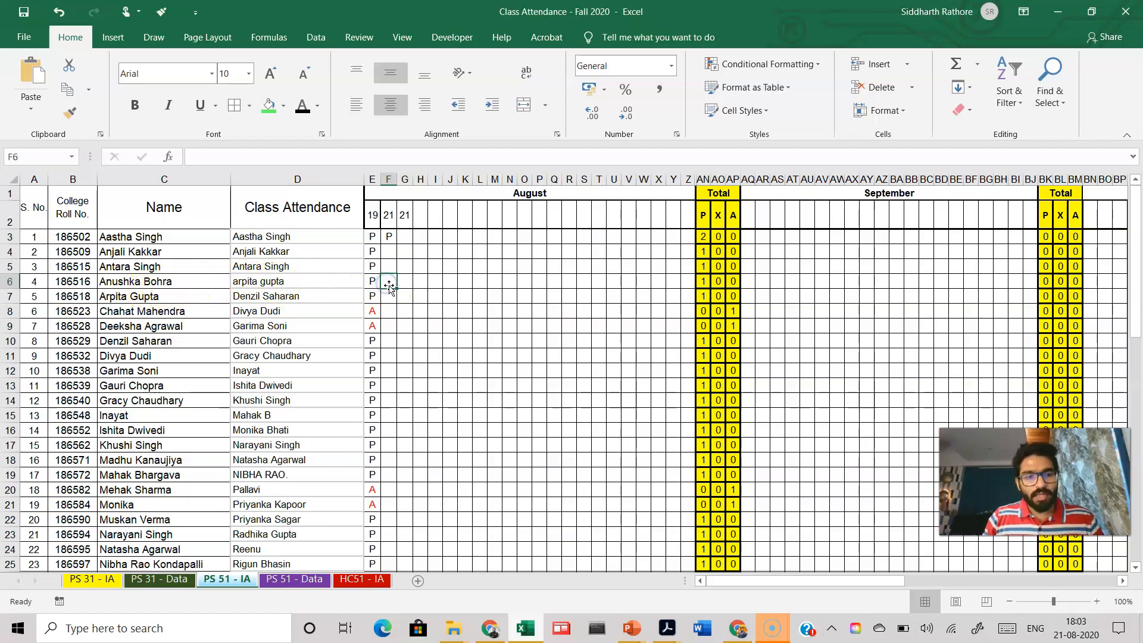
pyautogui.write('A')
pyautogui.click(421, 297)
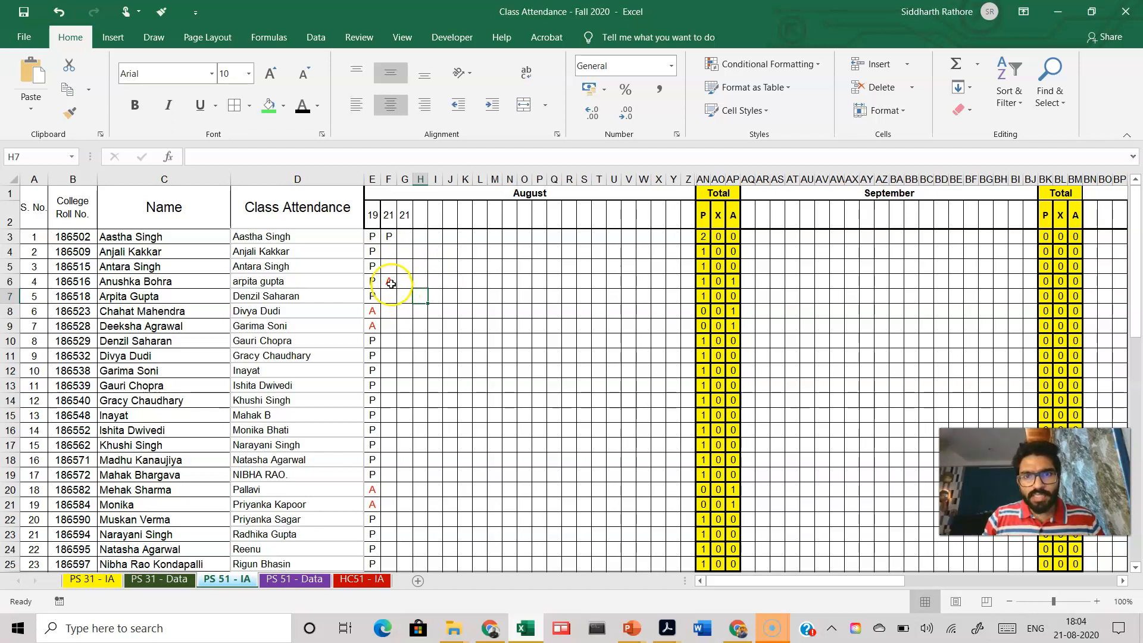
pyautogui.click(703, 285)
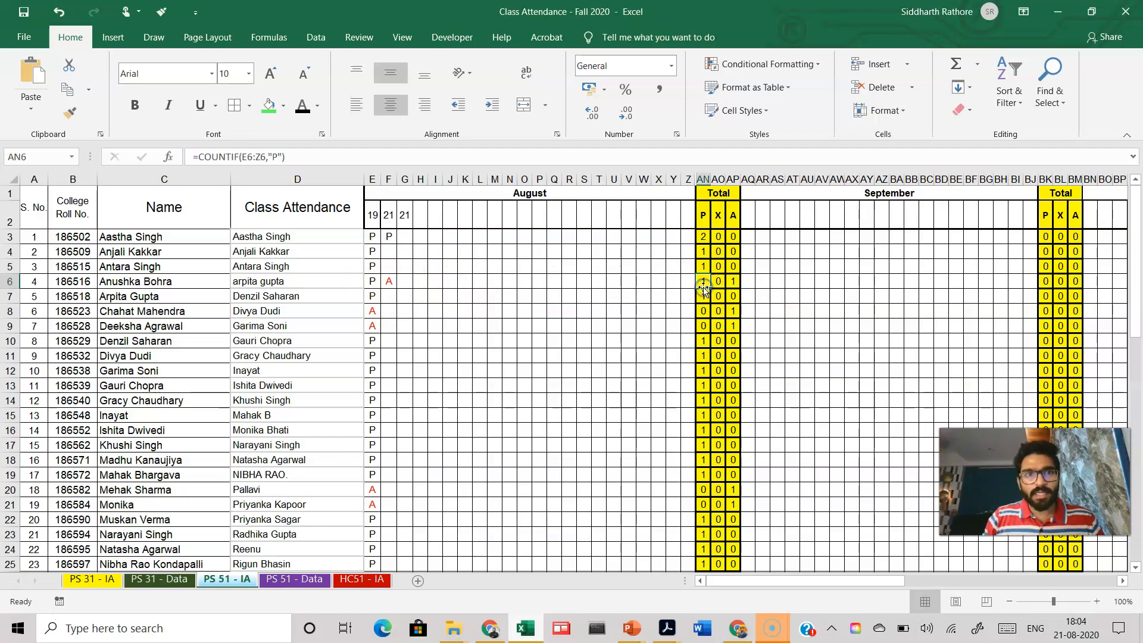
pyautogui.click(735, 283)
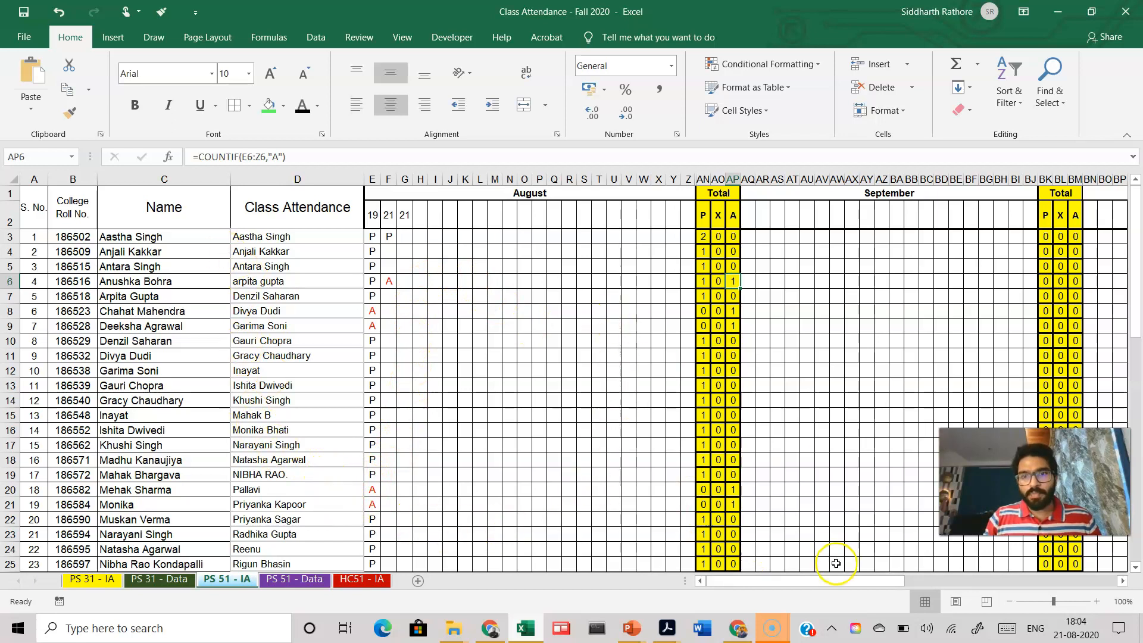
pyautogui.moveTo(816, 581)
pyautogui.mouseDown()
pyautogui.moveTo(962, 572)
pyautogui.moveTo(813, 586)
pyautogui.mouseUp()
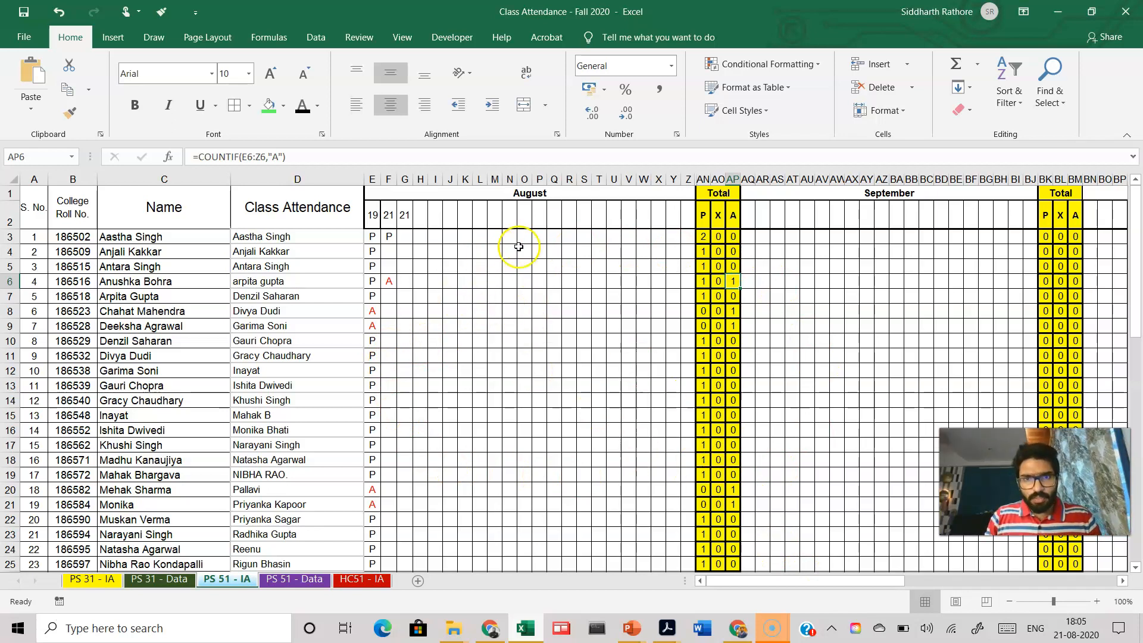
# Step: Mark the first student present with P in both 21 columns, F3 and G3
pyautogui.click(374, 236)
pyautogui.click(387, 236)
pyautogui.write('P')
pyautogui.click(406, 239)
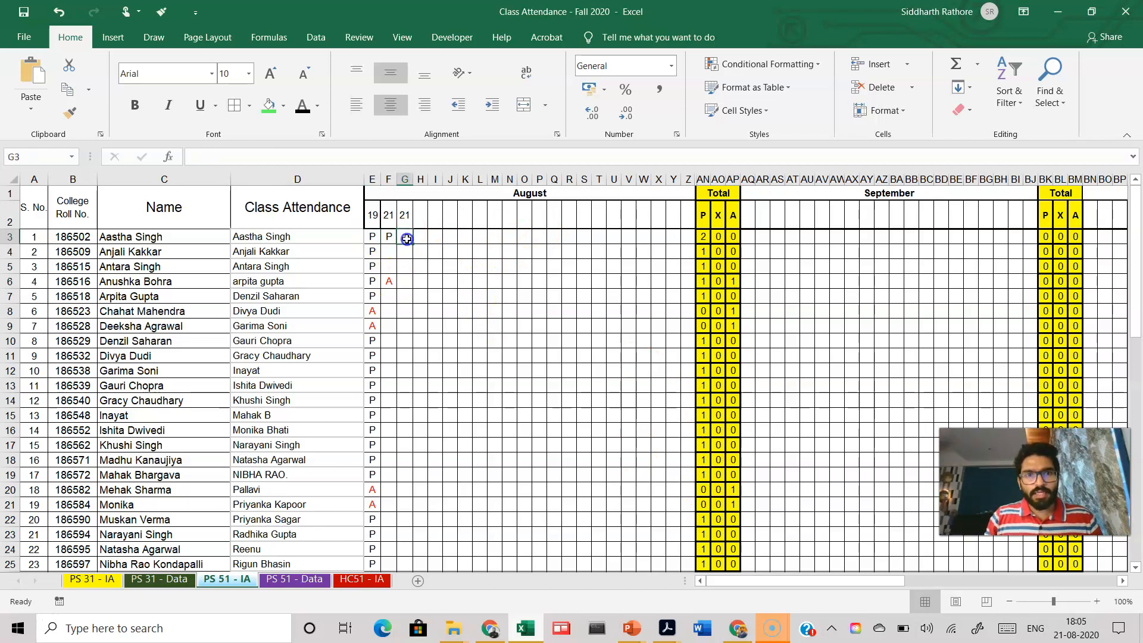
pyautogui.write('P')
pyautogui.click(423, 269)
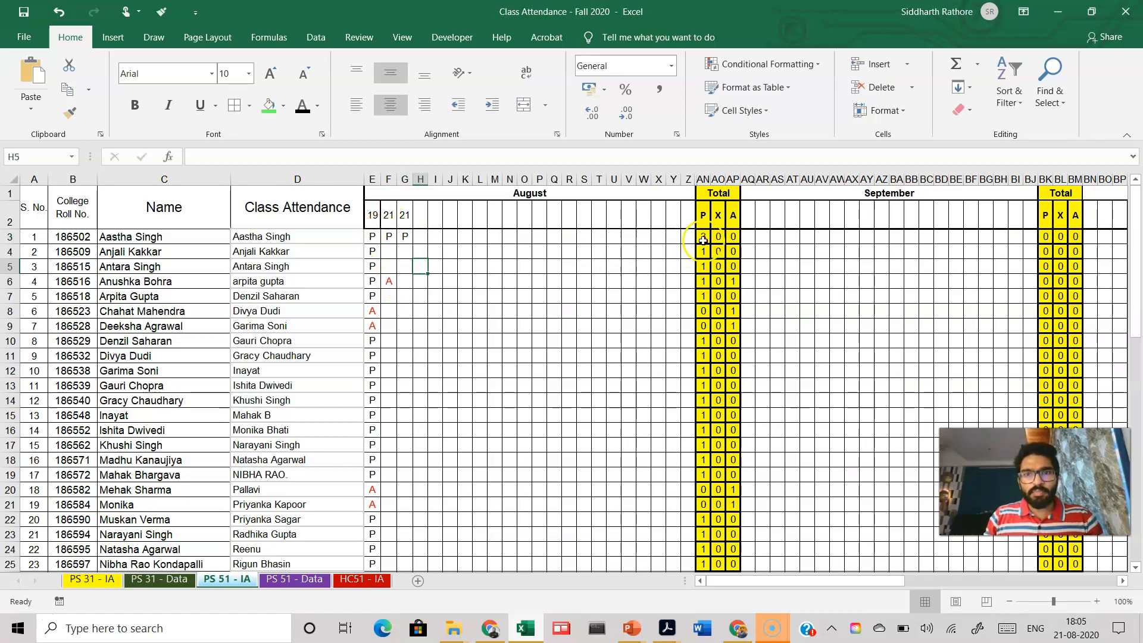
# Step: Examine the monthly total, grand total and attendance formulas in the first student's row
pyautogui.click(731, 237)
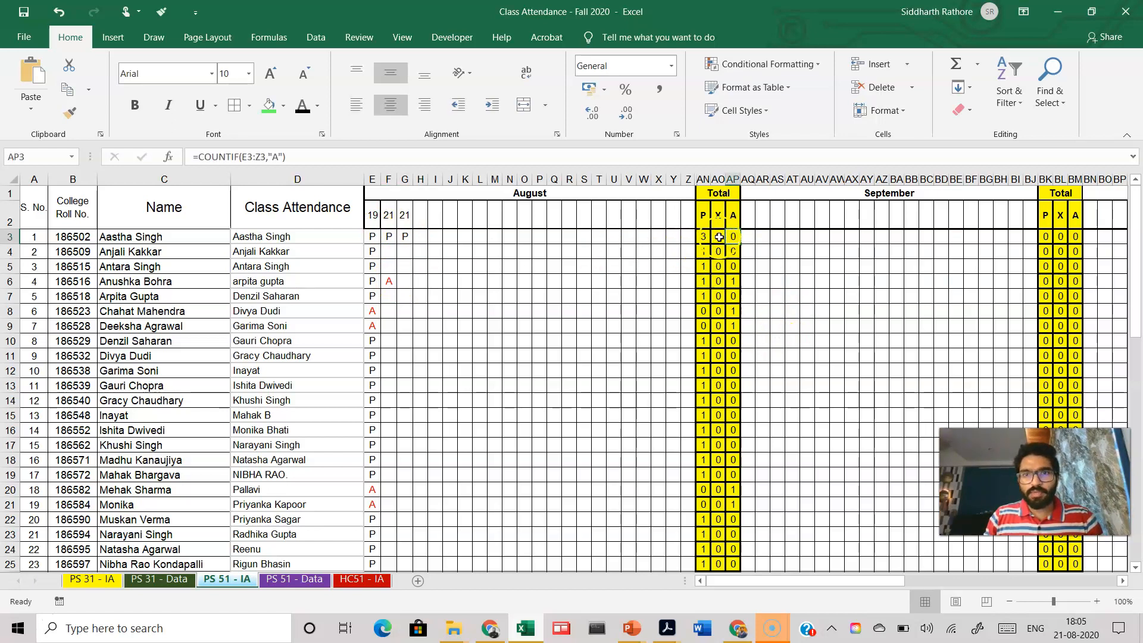
pyautogui.moveTo(833, 582); pyautogui.dragTo(993, 581)
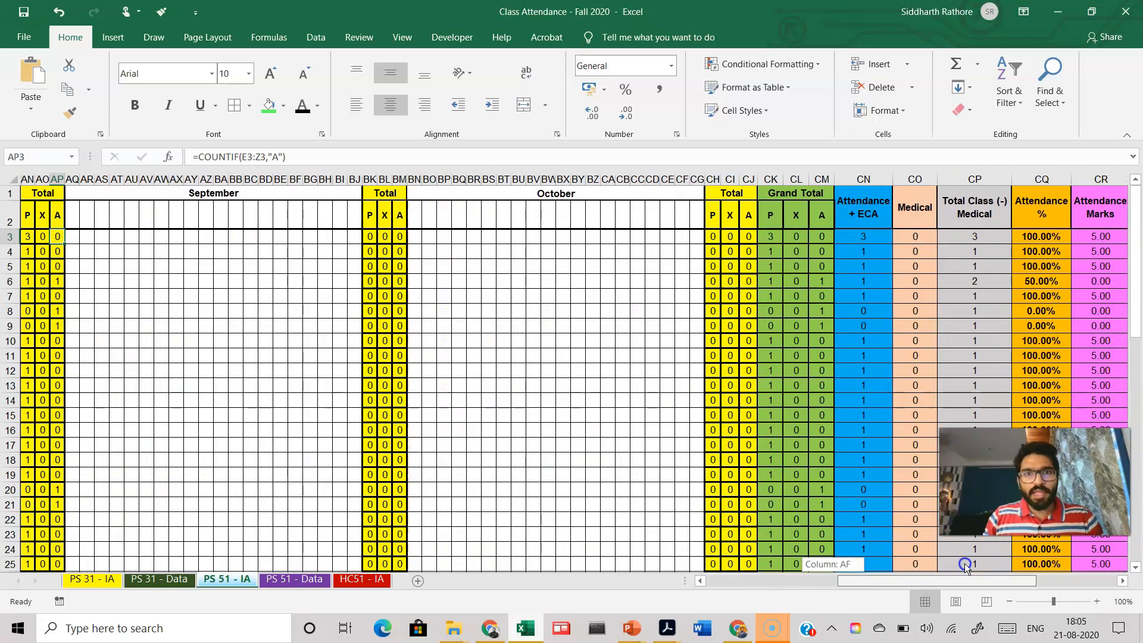
pyautogui.click(778, 239)
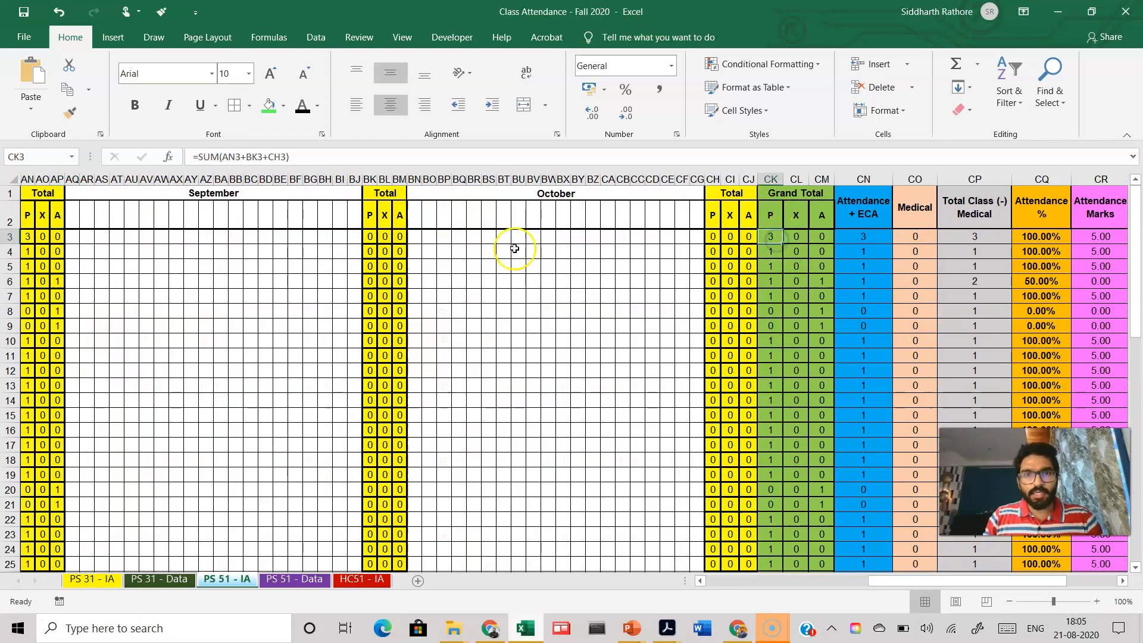
pyautogui.click(804, 238)
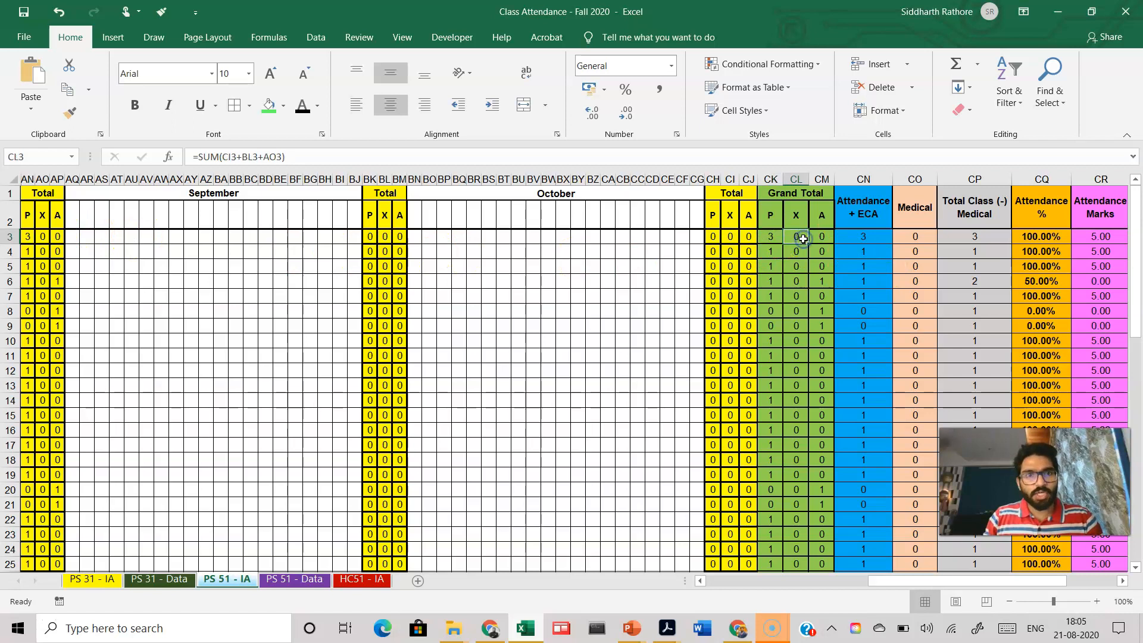
pyautogui.click(824, 237)
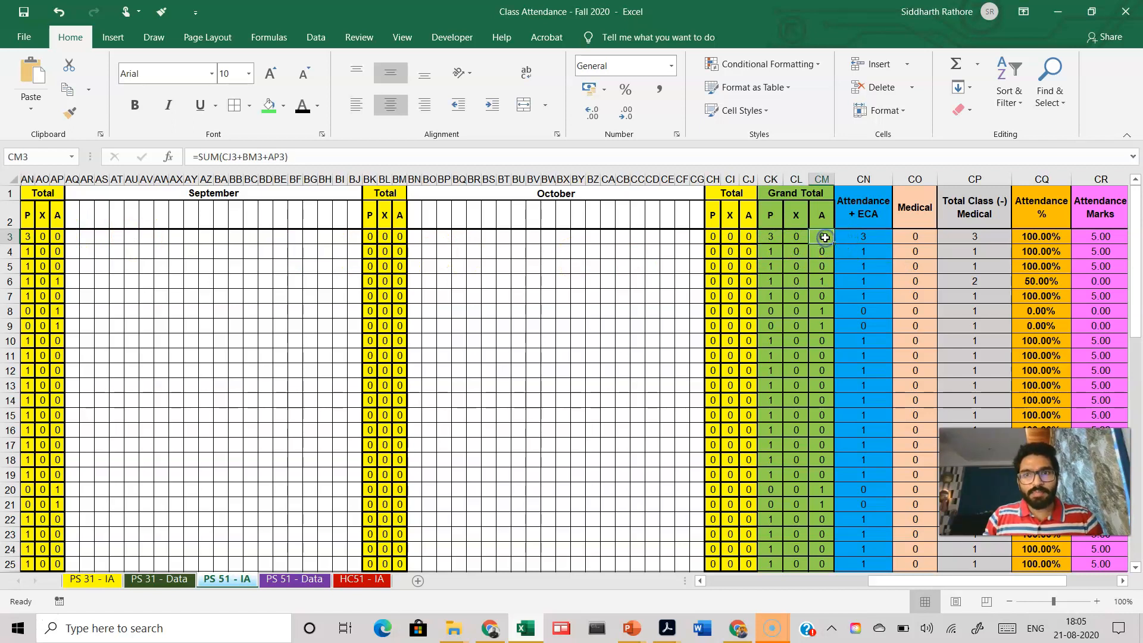
pyautogui.click(867, 236)
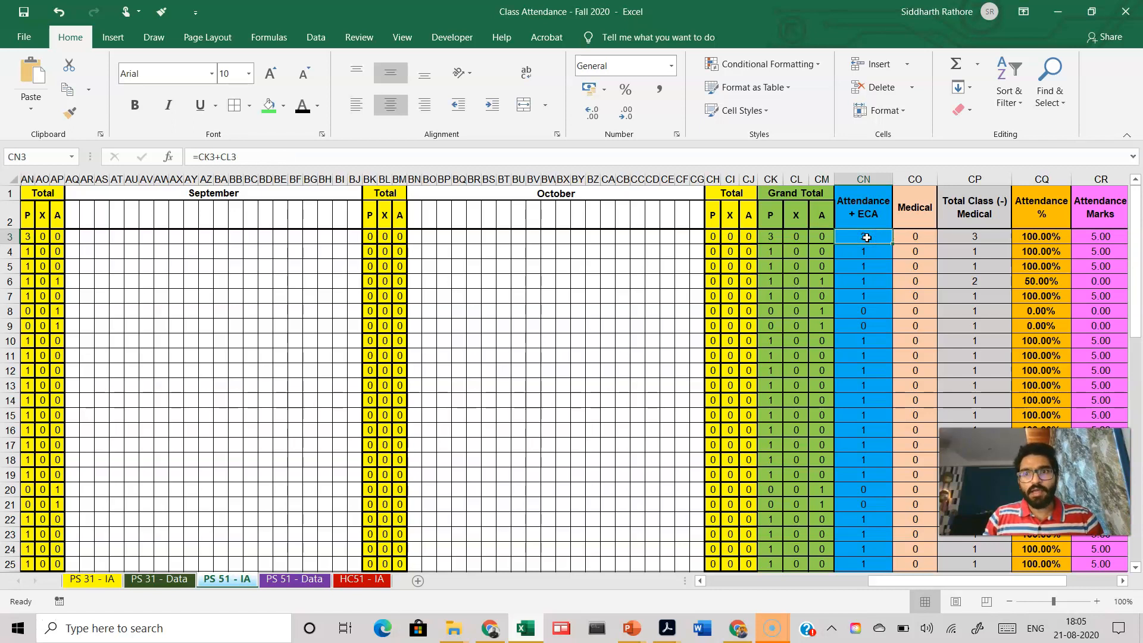
pyautogui.click(920, 235)
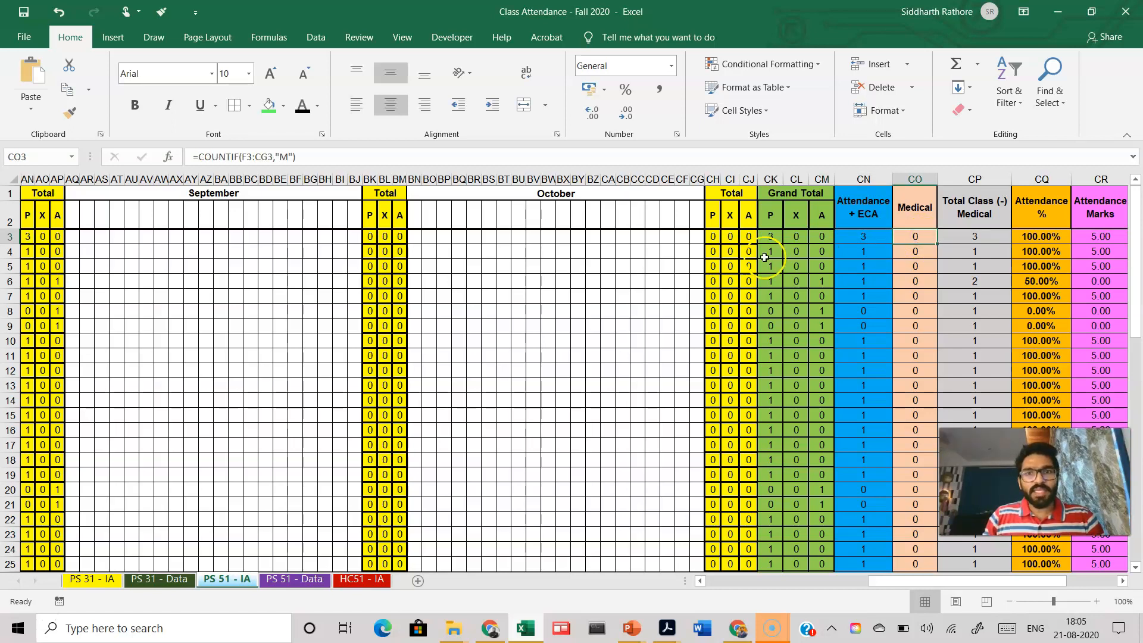
# Step: Enter M for medical in CB3 of the first student's row, then clear the cell again
pyautogui.click(623, 237)
pyautogui.write('M')
pyautogui.click(625, 296)
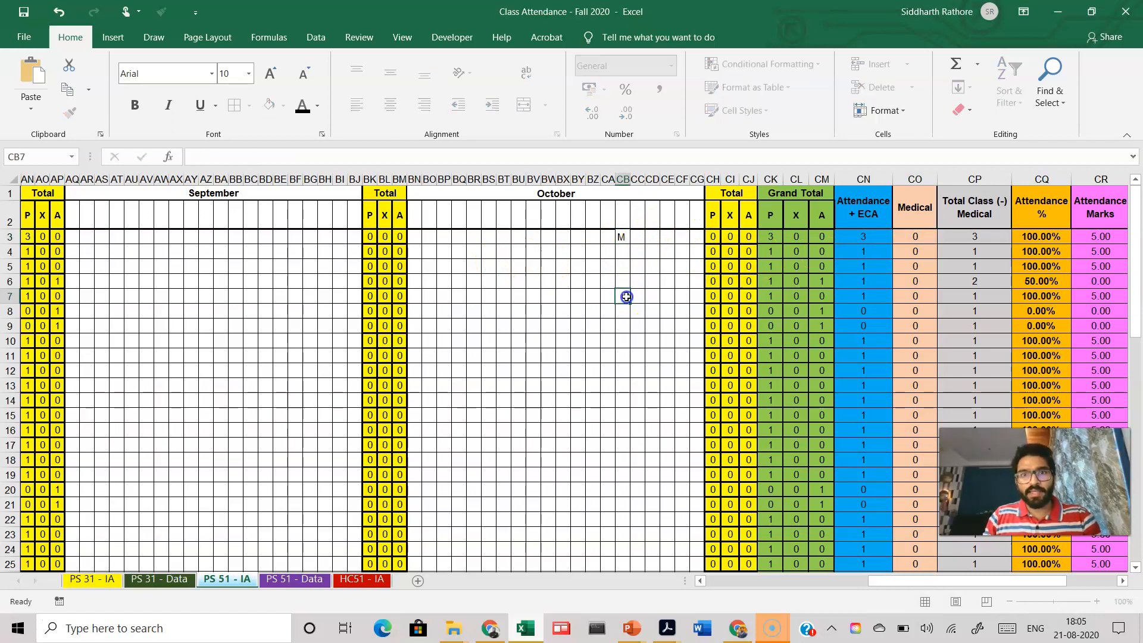
pyautogui.click(920, 236)
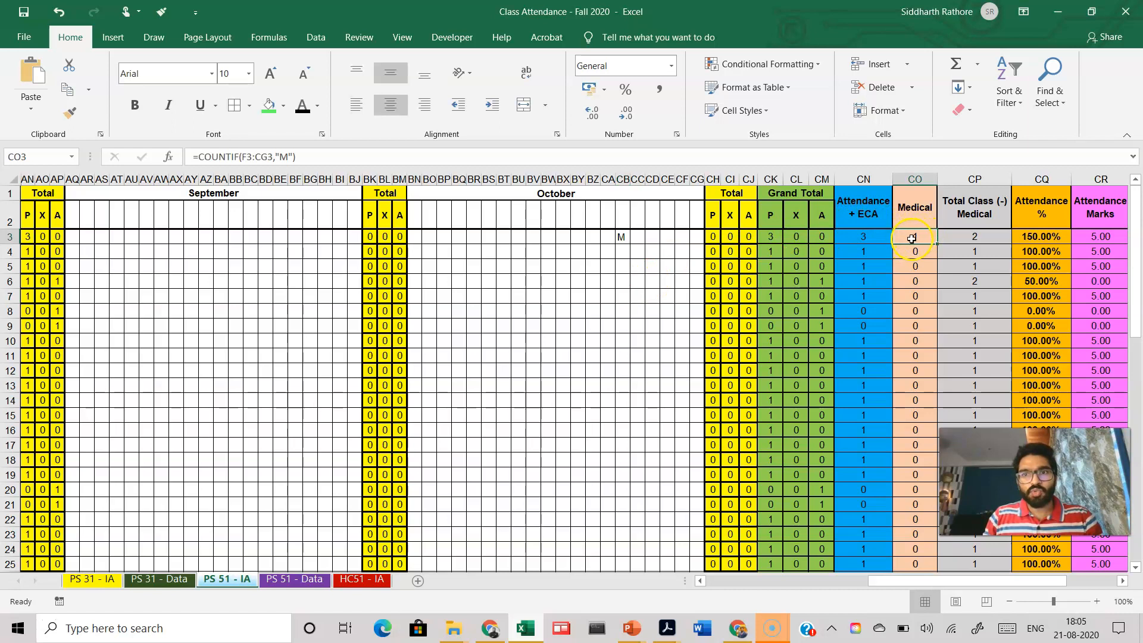
pyautogui.click(623, 237)
pyautogui.press('Delete')
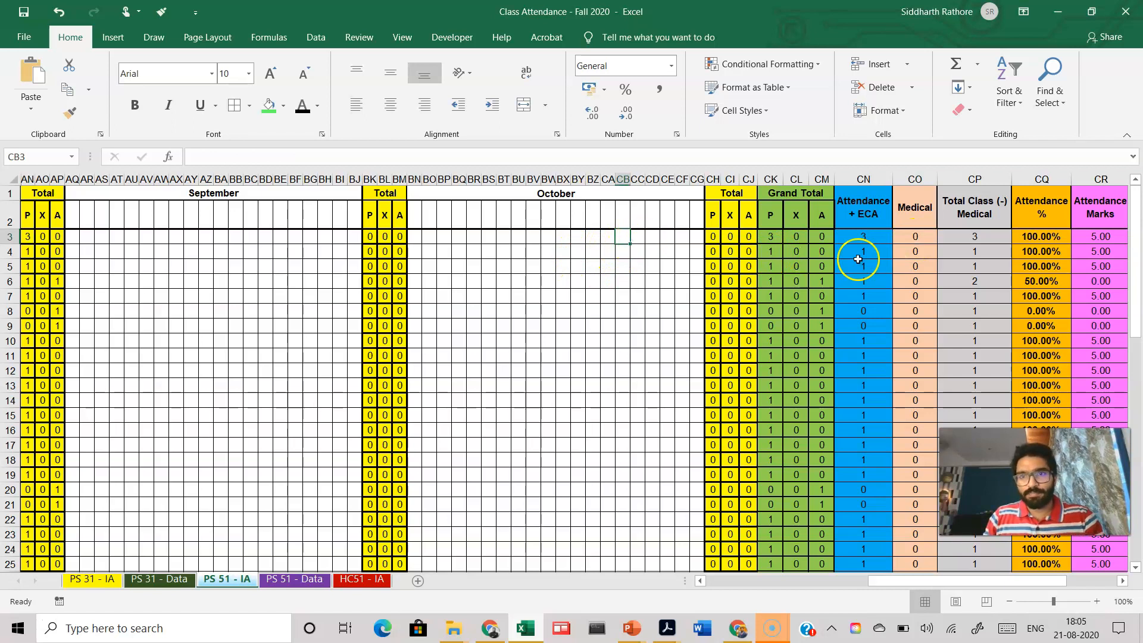
# Step: Examine the grand total, attendance, medical, total class and percentage formulas in row 3
pyautogui.click(610, 238)
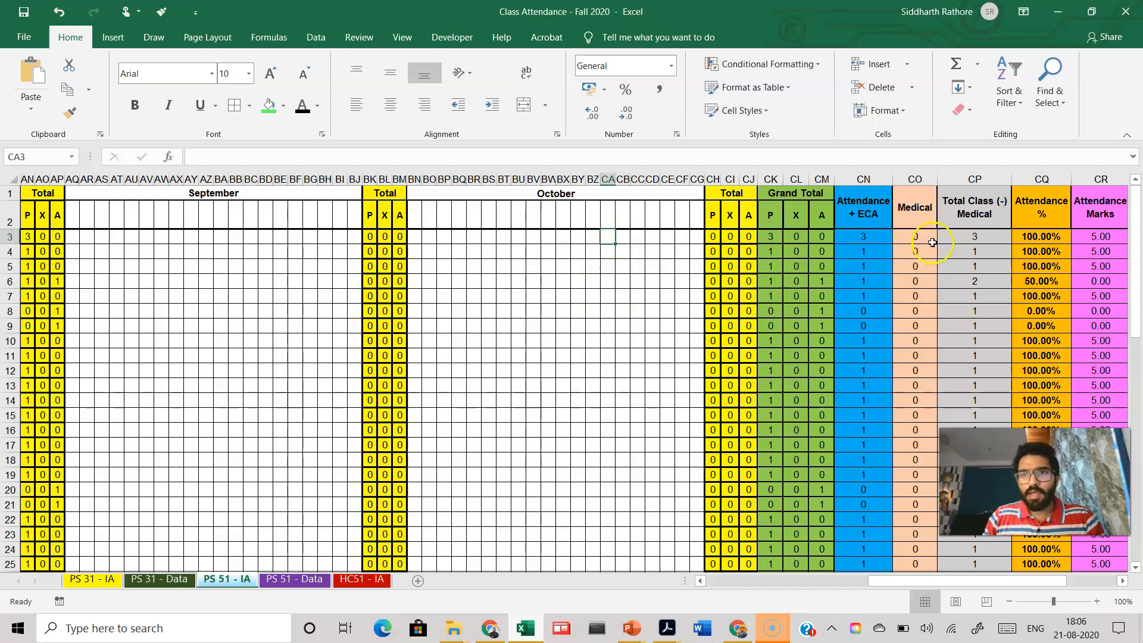
pyautogui.click(959, 238)
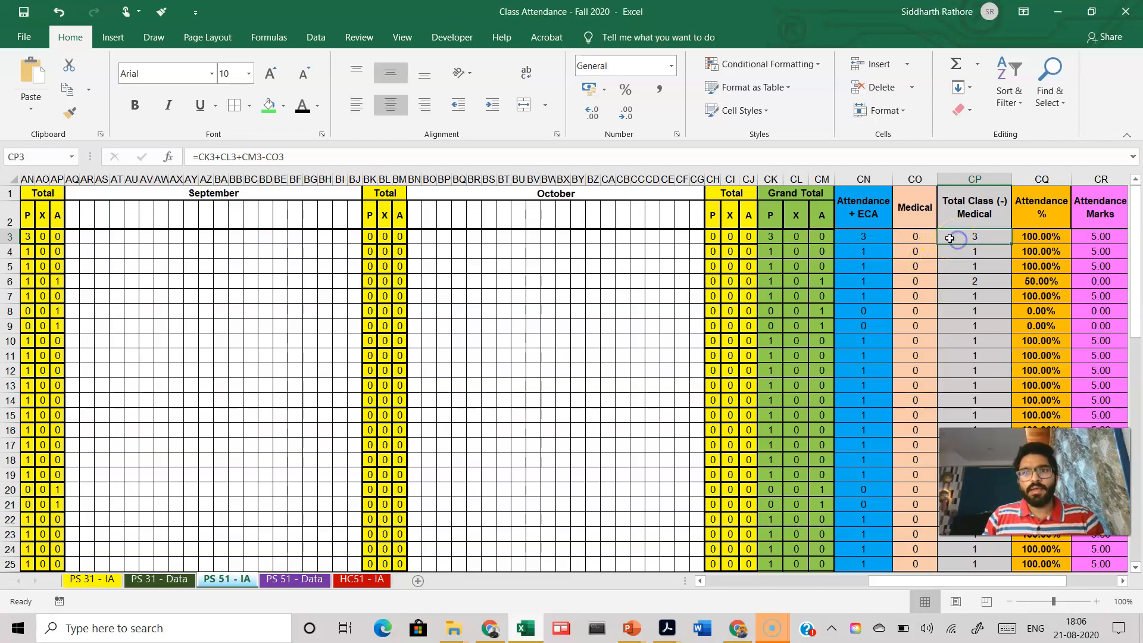
pyautogui.click(857, 238)
pyautogui.click(769, 237)
pyautogui.click(795, 238)
pyautogui.click(826, 237)
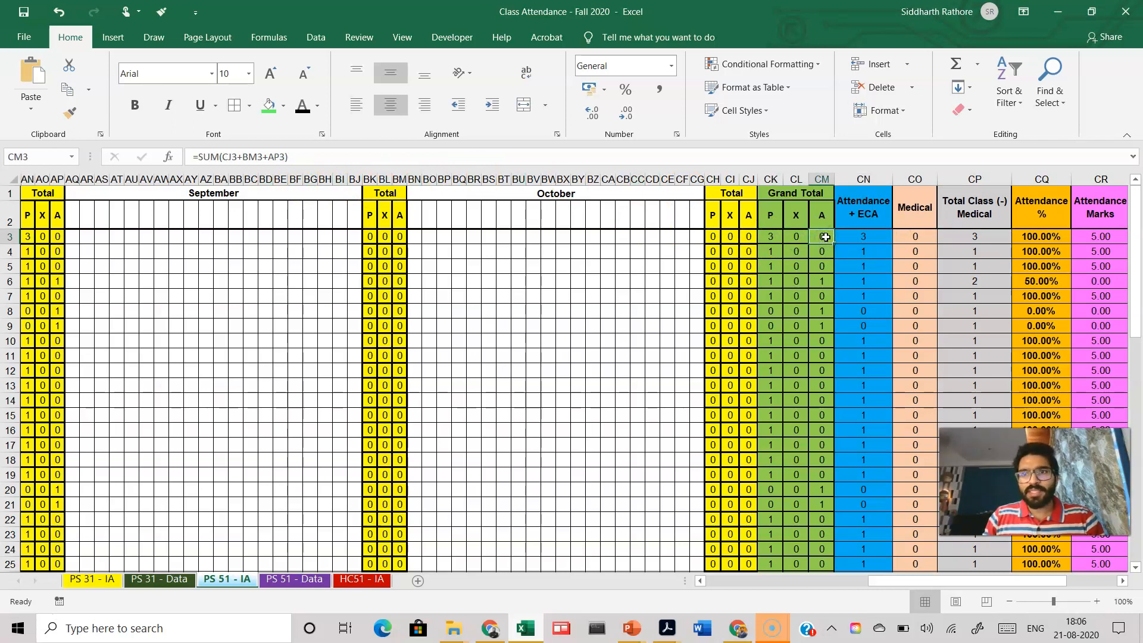
pyautogui.click(917, 237)
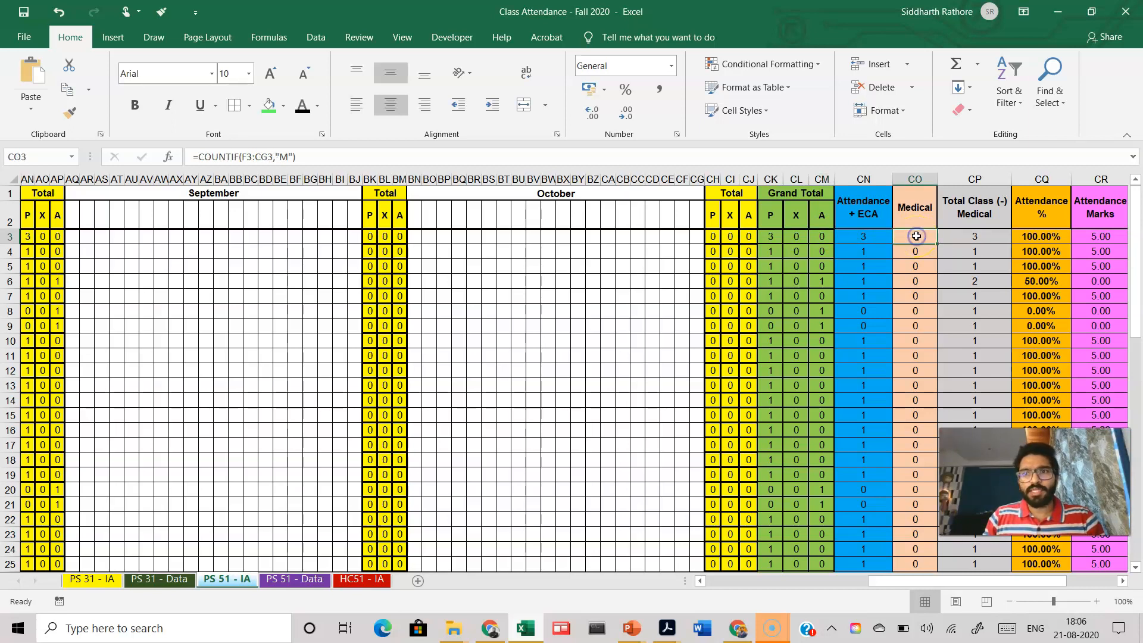
pyautogui.click(970, 236)
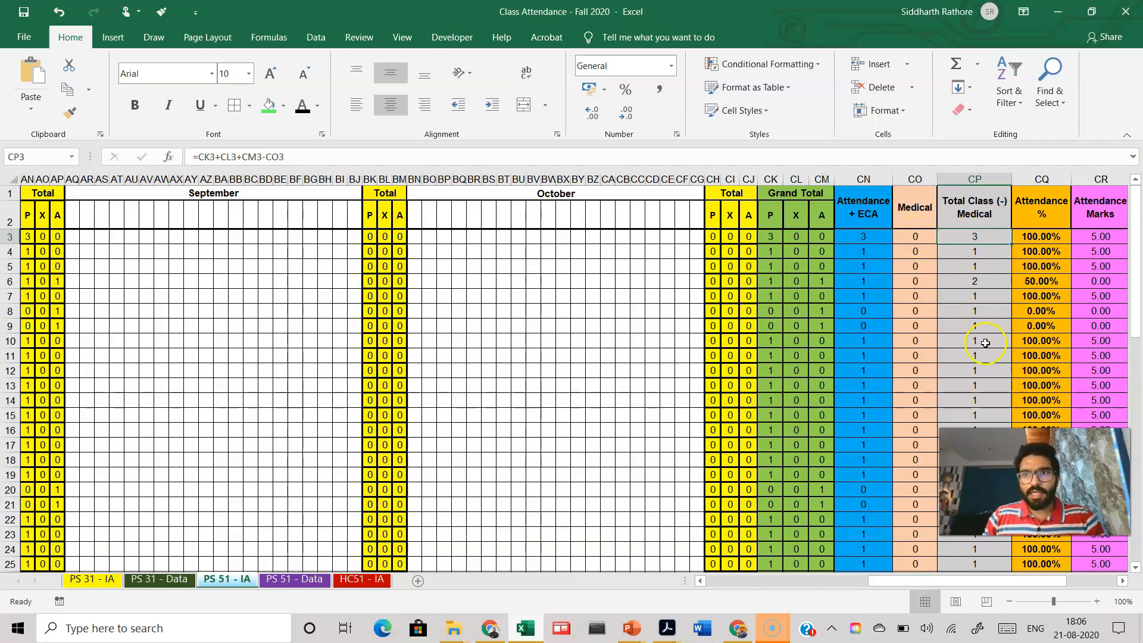
pyautogui.click(1045, 239)
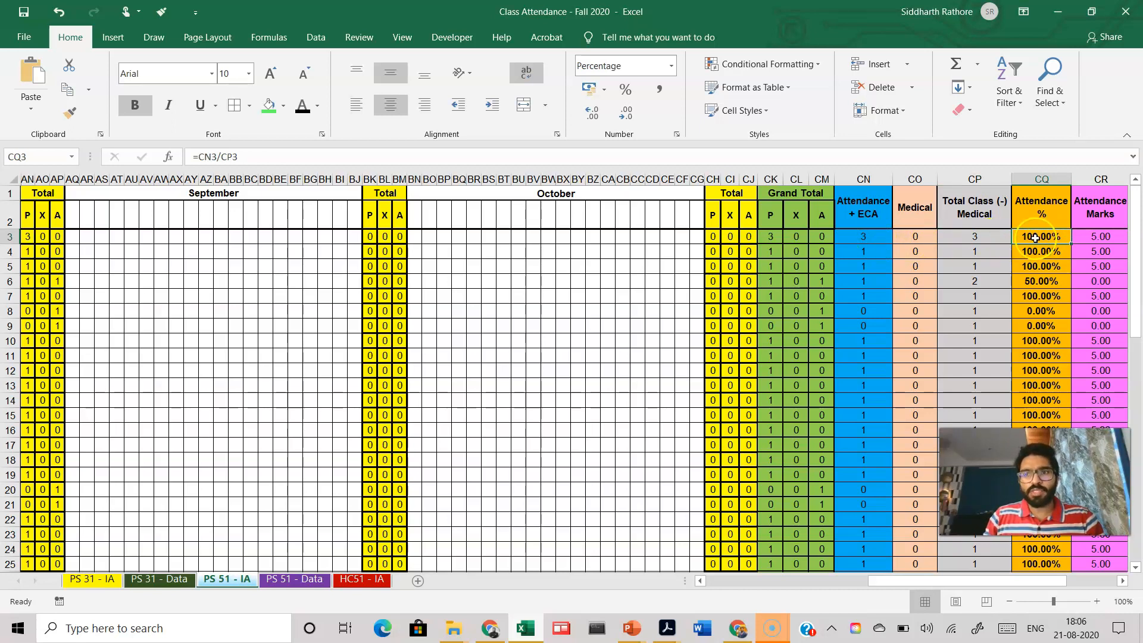
# Step: Examine the attendance plus ECA, total class minus medical, attendance percentage and attendance marks formulas in row 3
pyautogui.click(868, 238)
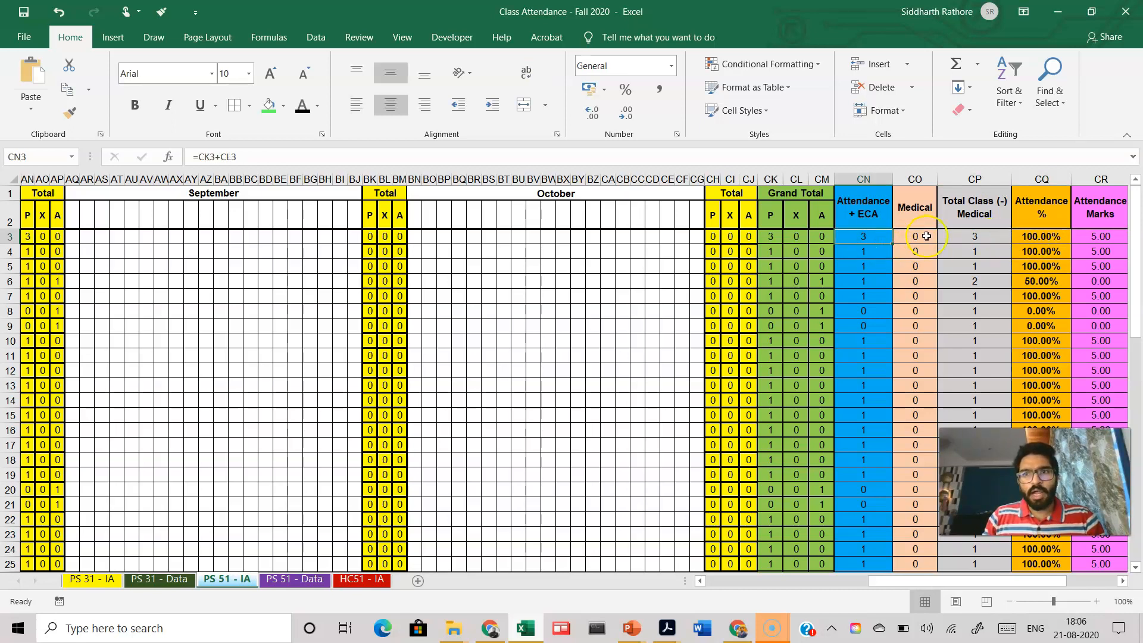
pyautogui.click(960, 237)
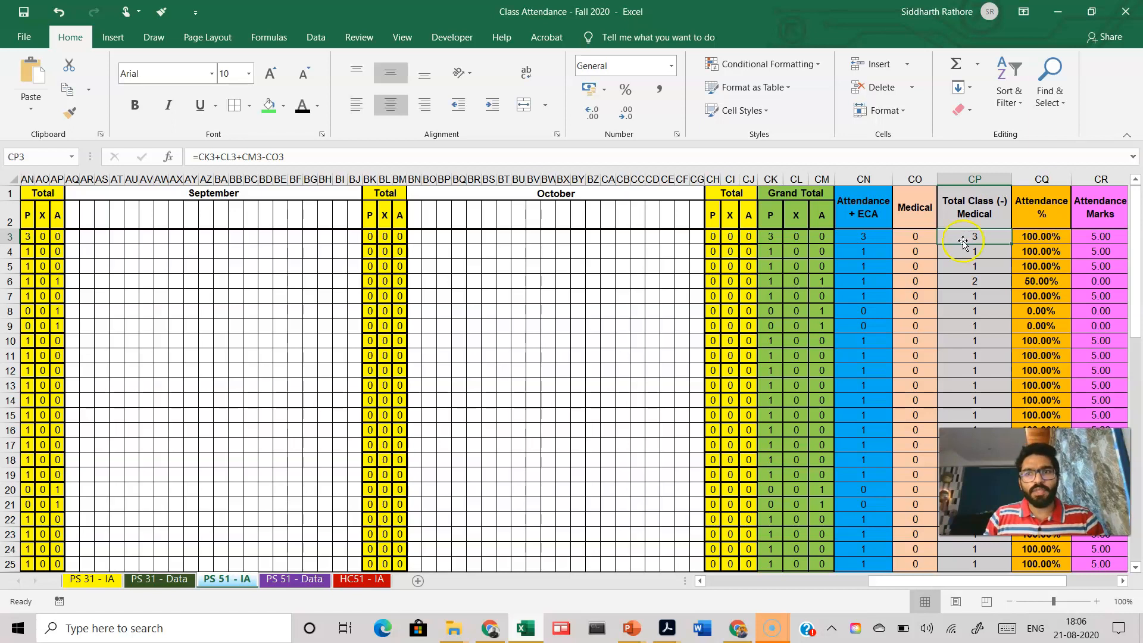
pyautogui.moveTo(977, 581); pyautogui.dragTo(1026, 582)
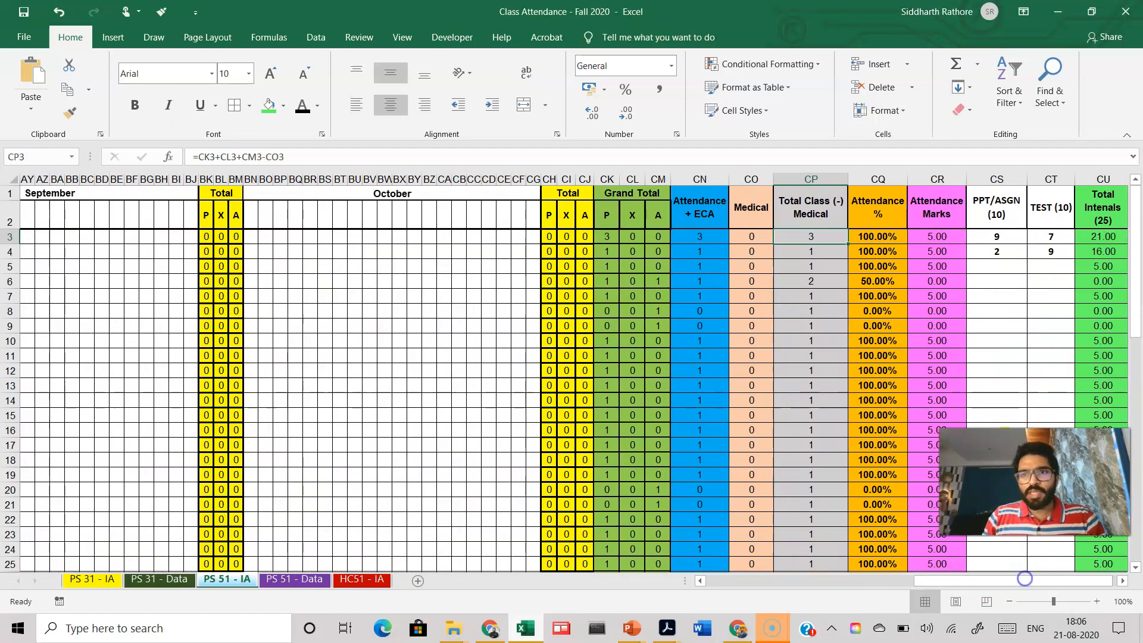
pyautogui.click(893, 240)
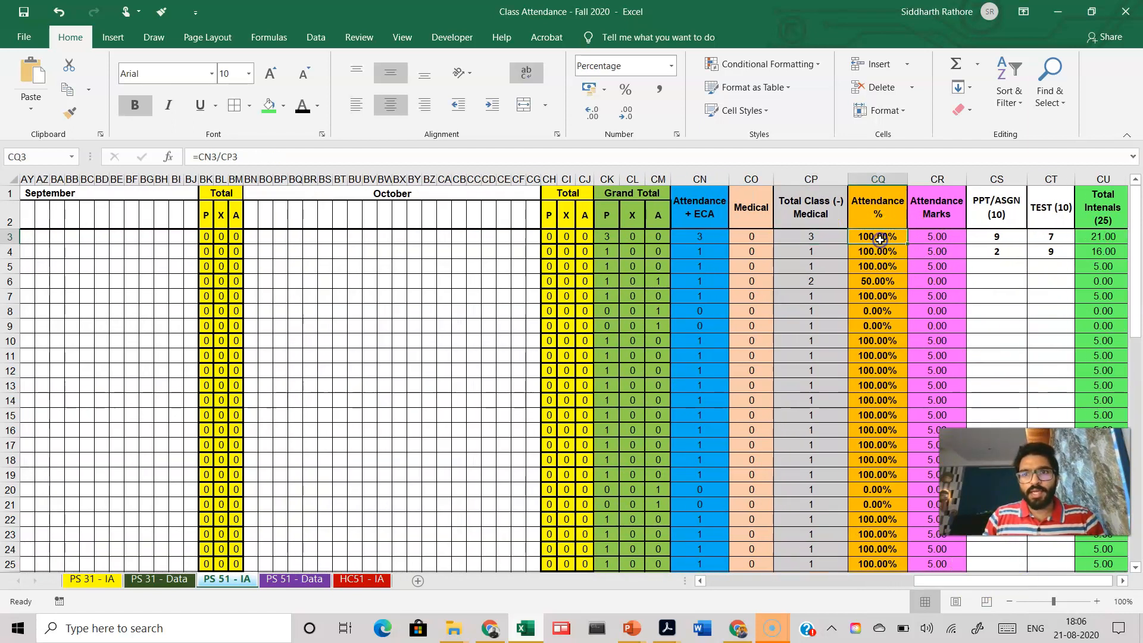
pyautogui.click(929, 237)
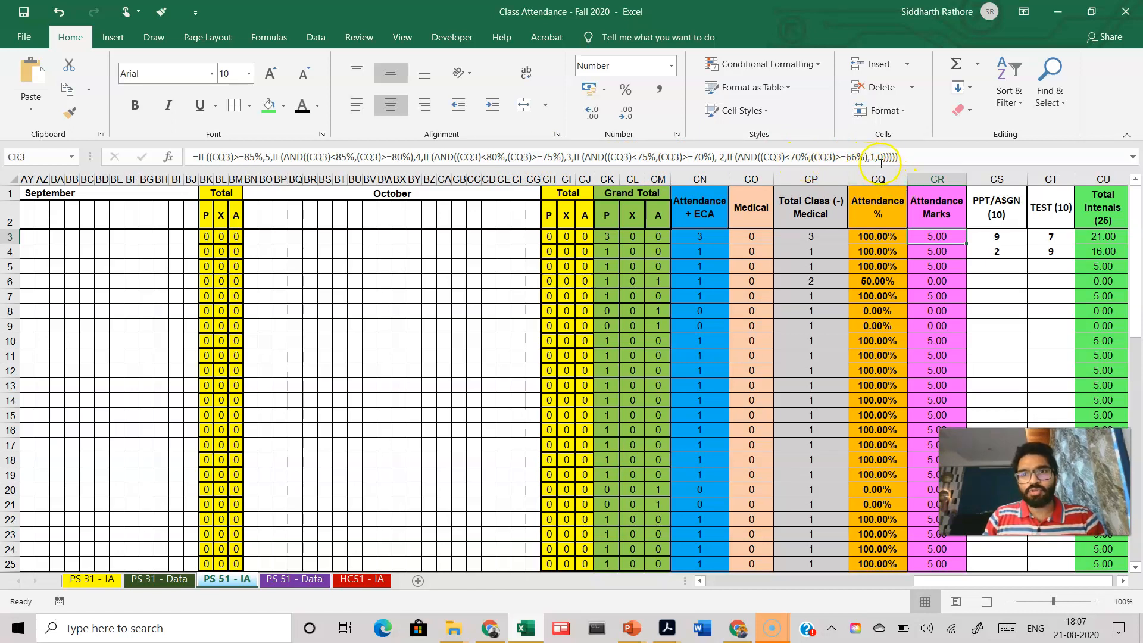
# Step: Set the first student's PPT/ASGN mark to 7 and TEST mark to 9, checking the total internals formula
pyautogui.click(982, 281)
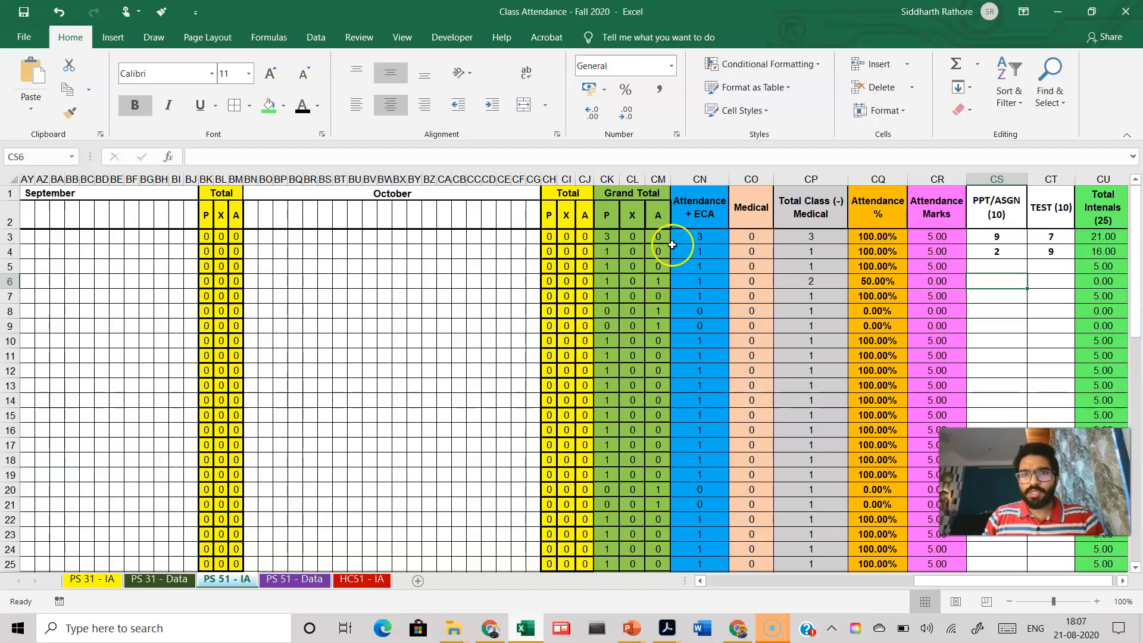
pyautogui.click(985, 238)
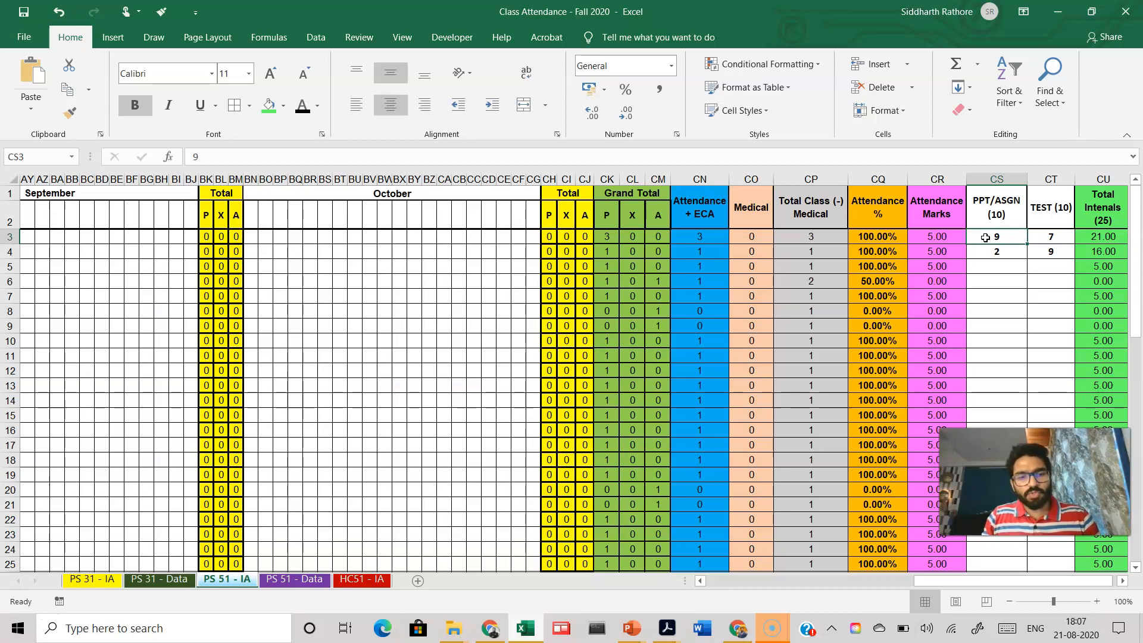
pyautogui.press('BackSpace')
pyautogui.write('7')
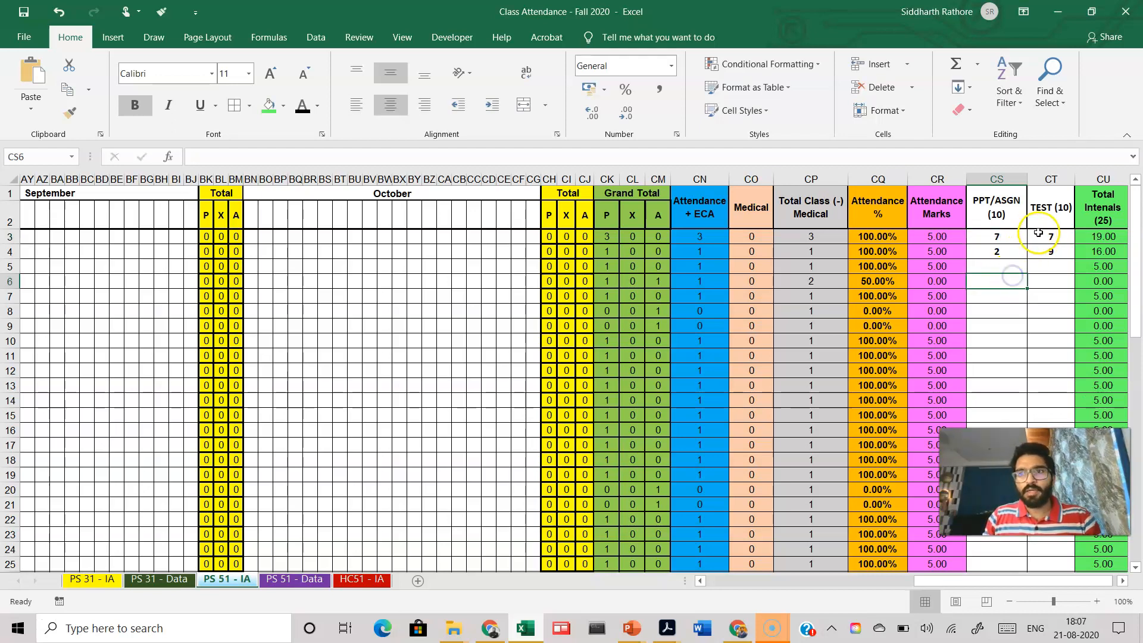
pyautogui.click(1040, 236)
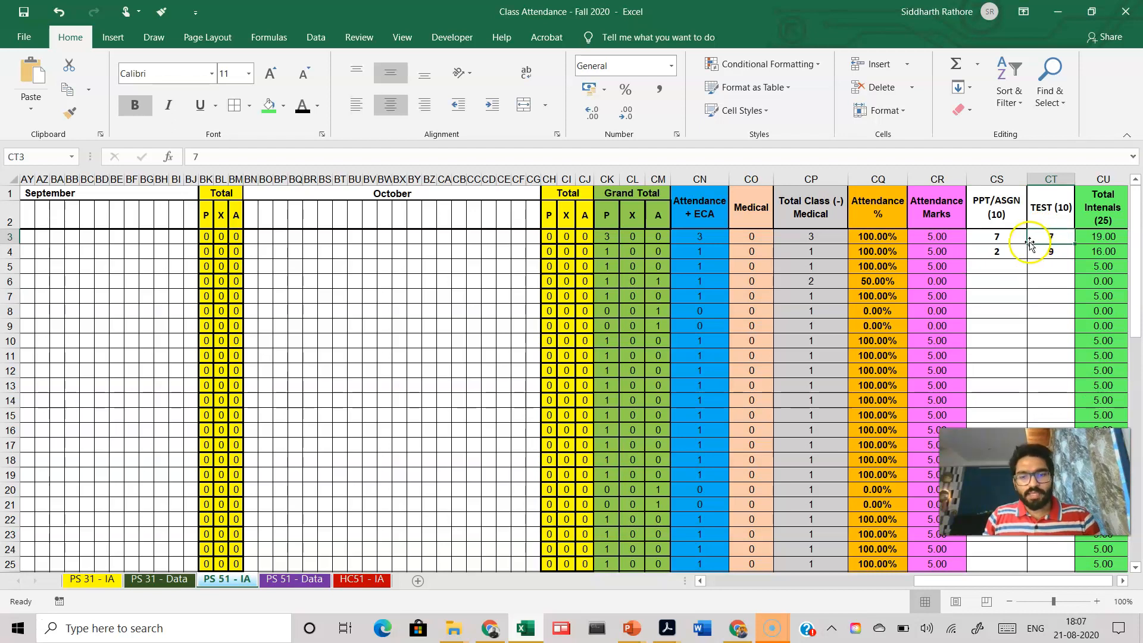
pyautogui.write('9')
pyautogui.click(1048, 288)
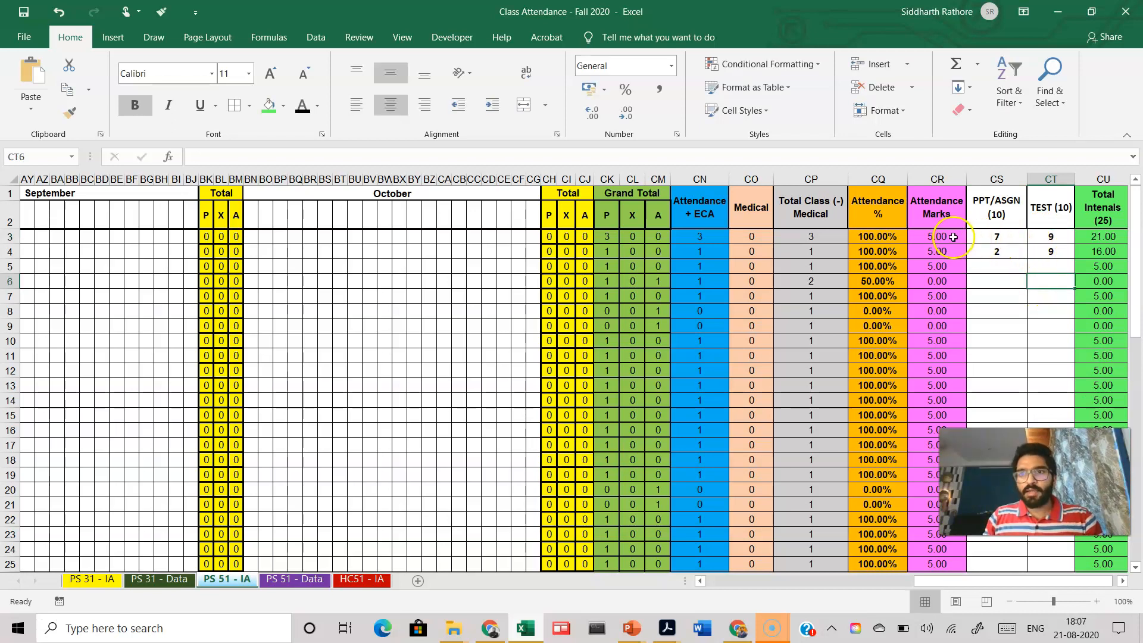
pyautogui.click(1089, 237)
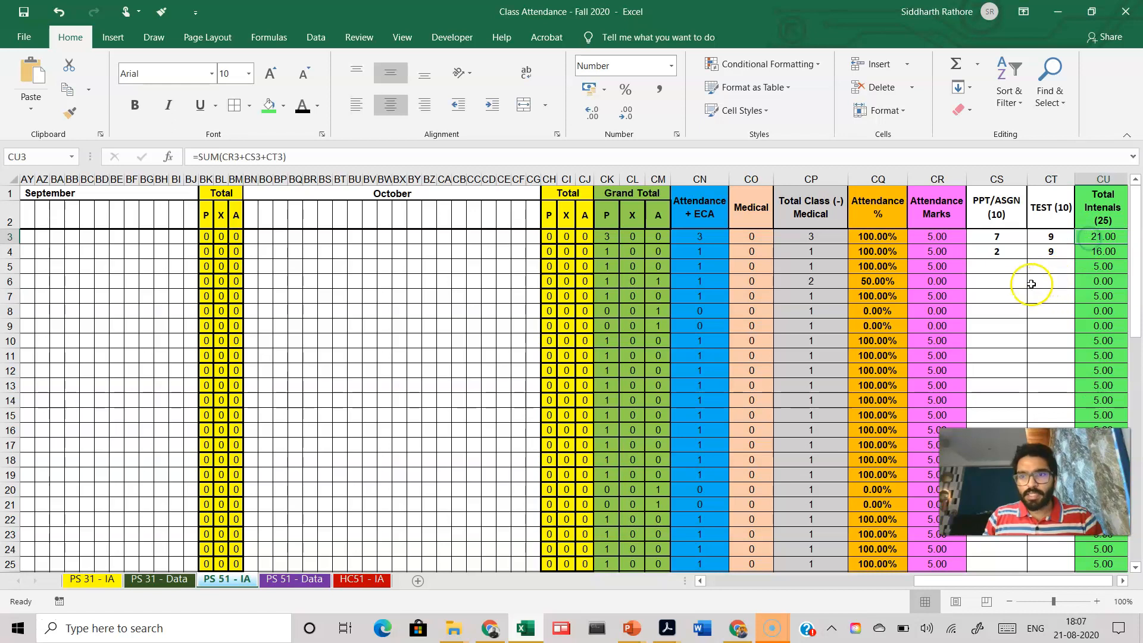
# Step: Try to clear the pasted Google Meet names in the Class Attendance column, cells D3 to D37
pyautogui.moveTo(923, 586); pyautogui.dragTo(699, 587)
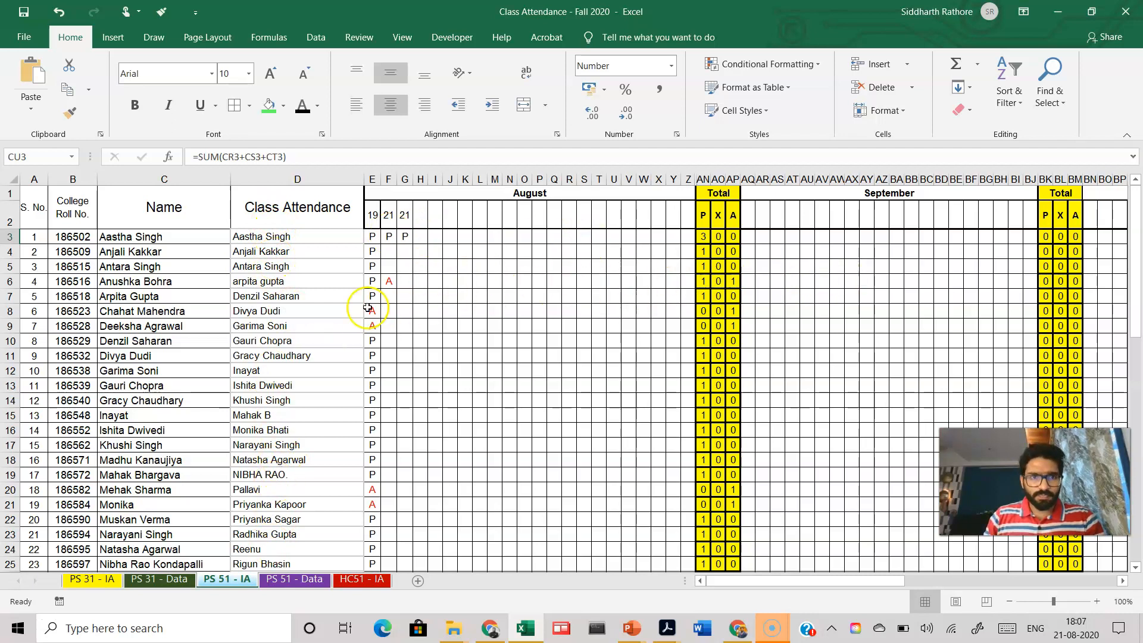
pyautogui.moveTo(298, 241); pyautogui.dragTo(284, 485)
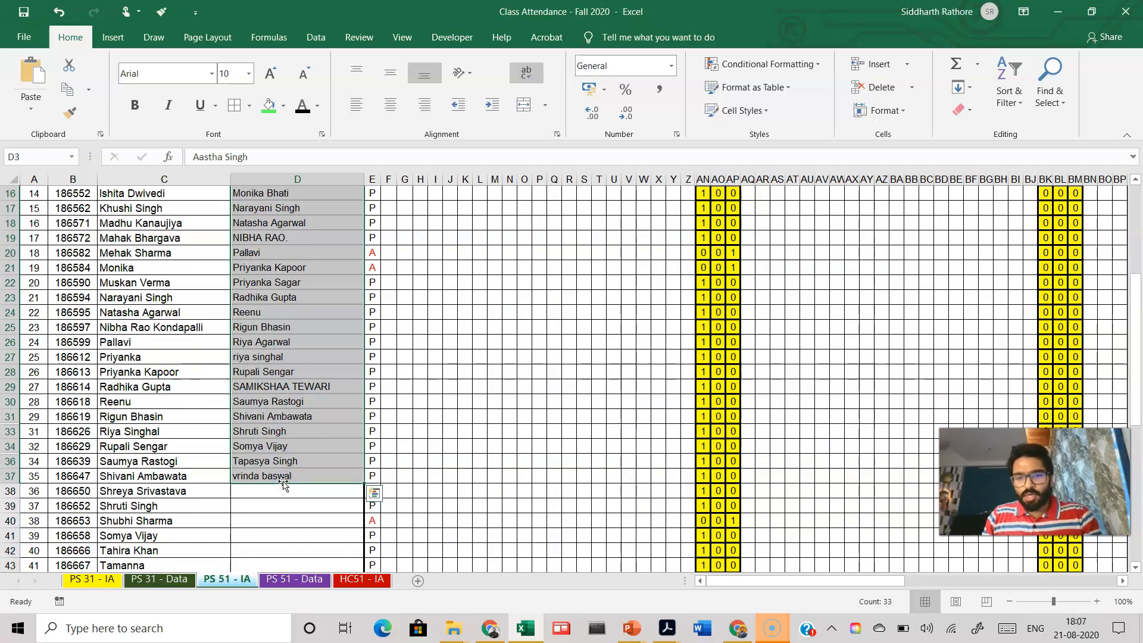
pyautogui.press('BackSpace')
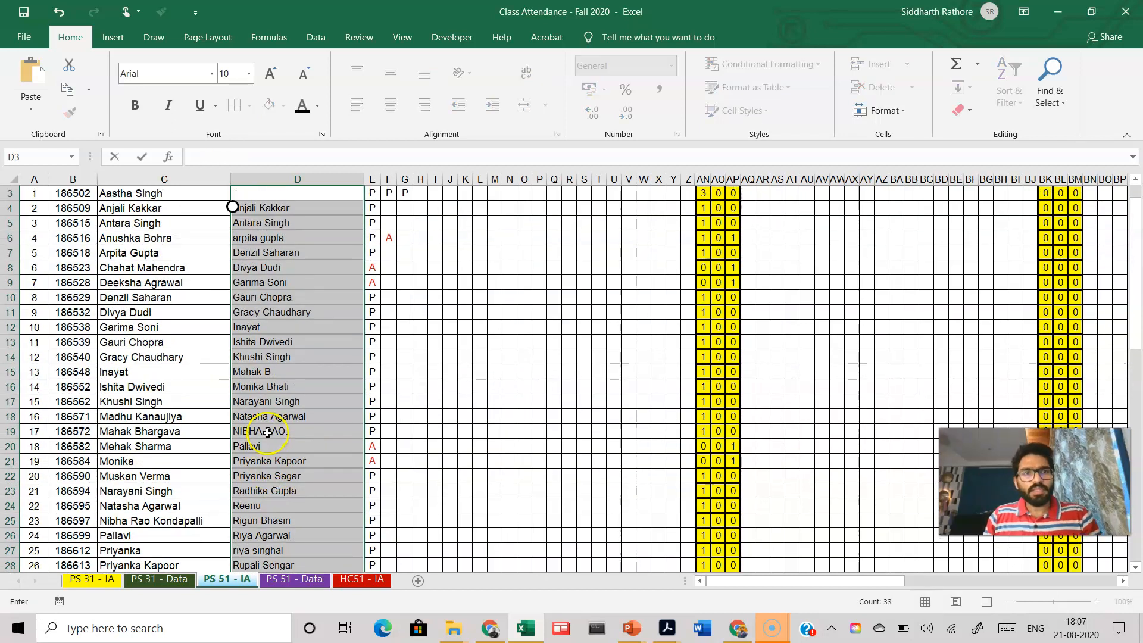
pyautogui.click(292, 474)
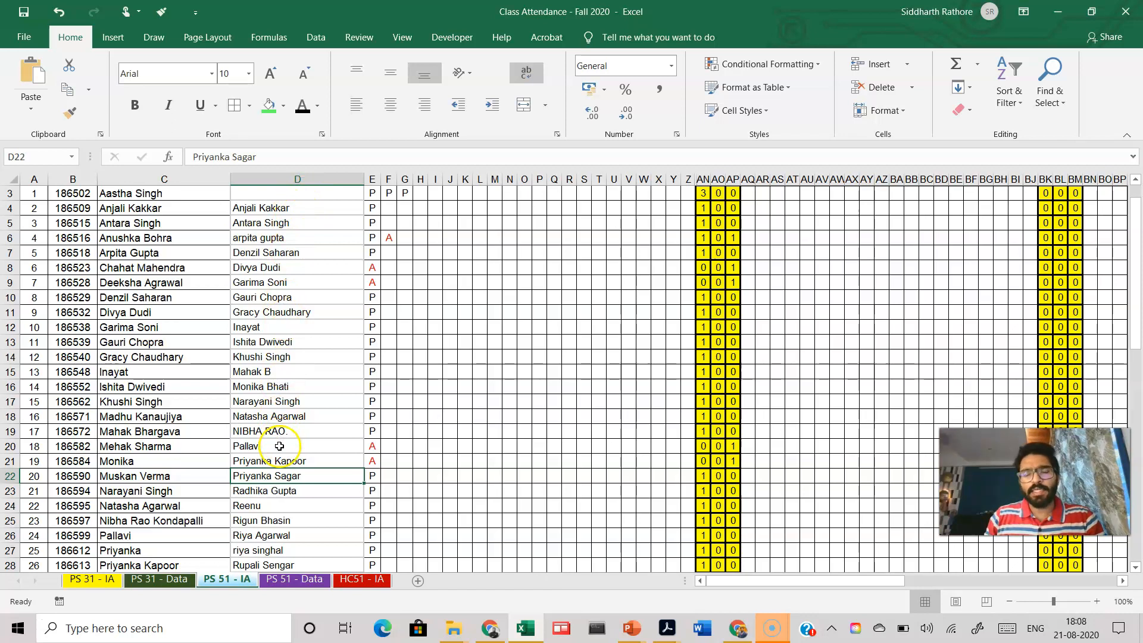
pyautogui.scroll(1, 283, 446)
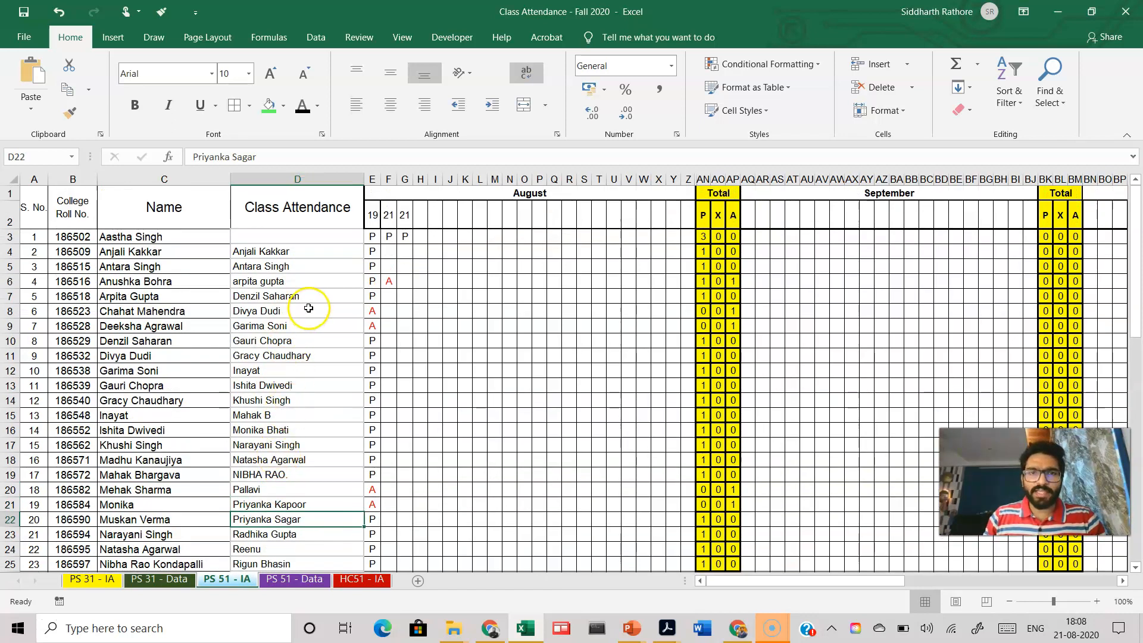